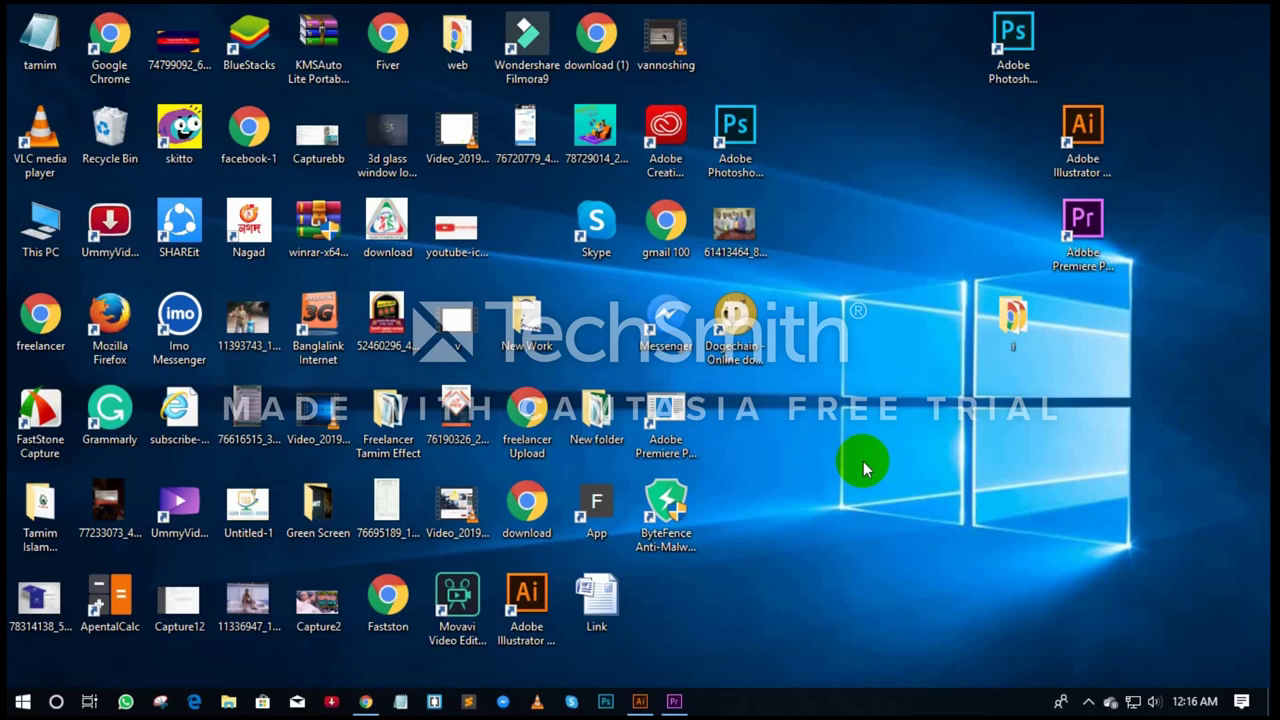
# Create a new document, Untitled-3, from File > New using the 1000 × 1000 px preset.
pyautogui.click(641, 702)
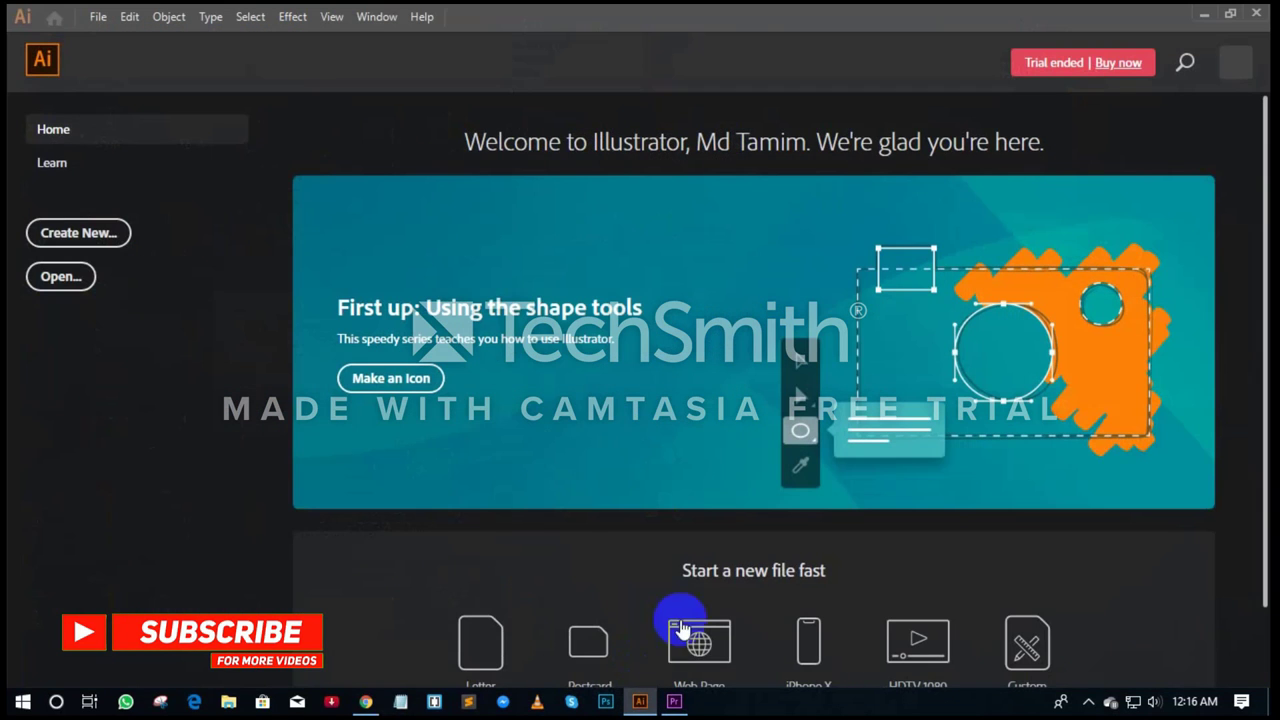
pyautogui.click(98, 17)
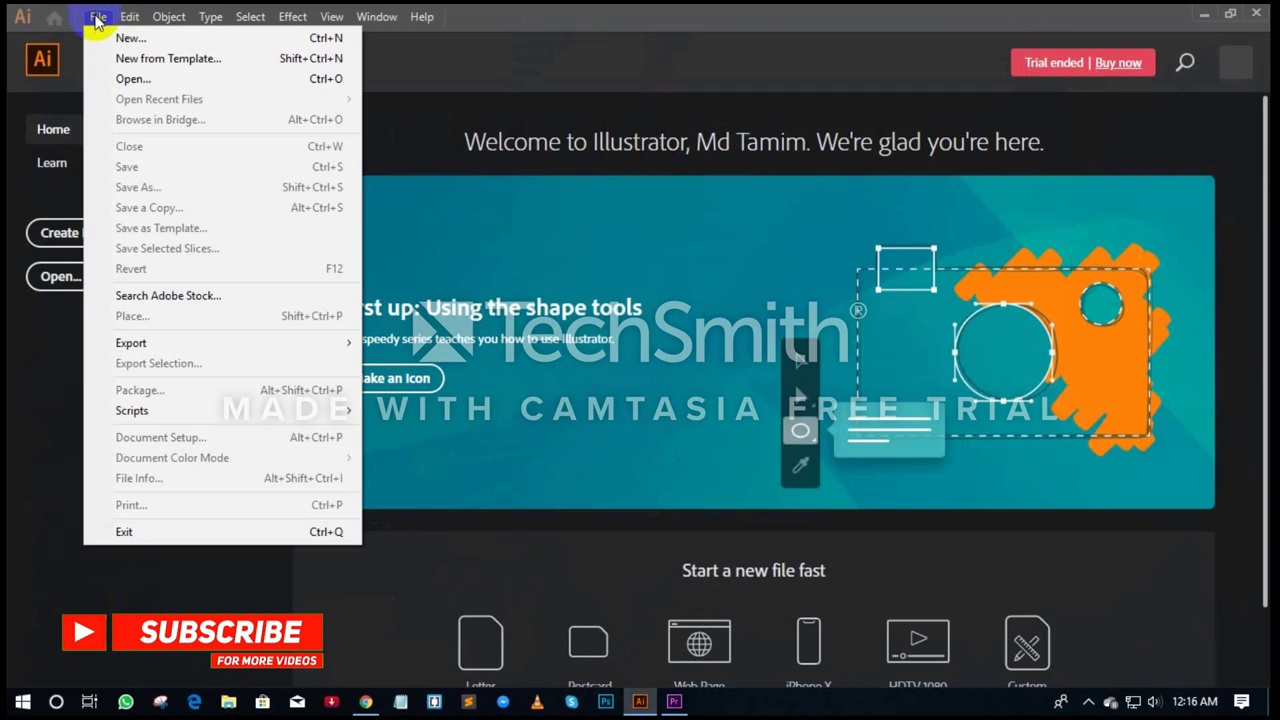
pyautogui.click(100, 38)
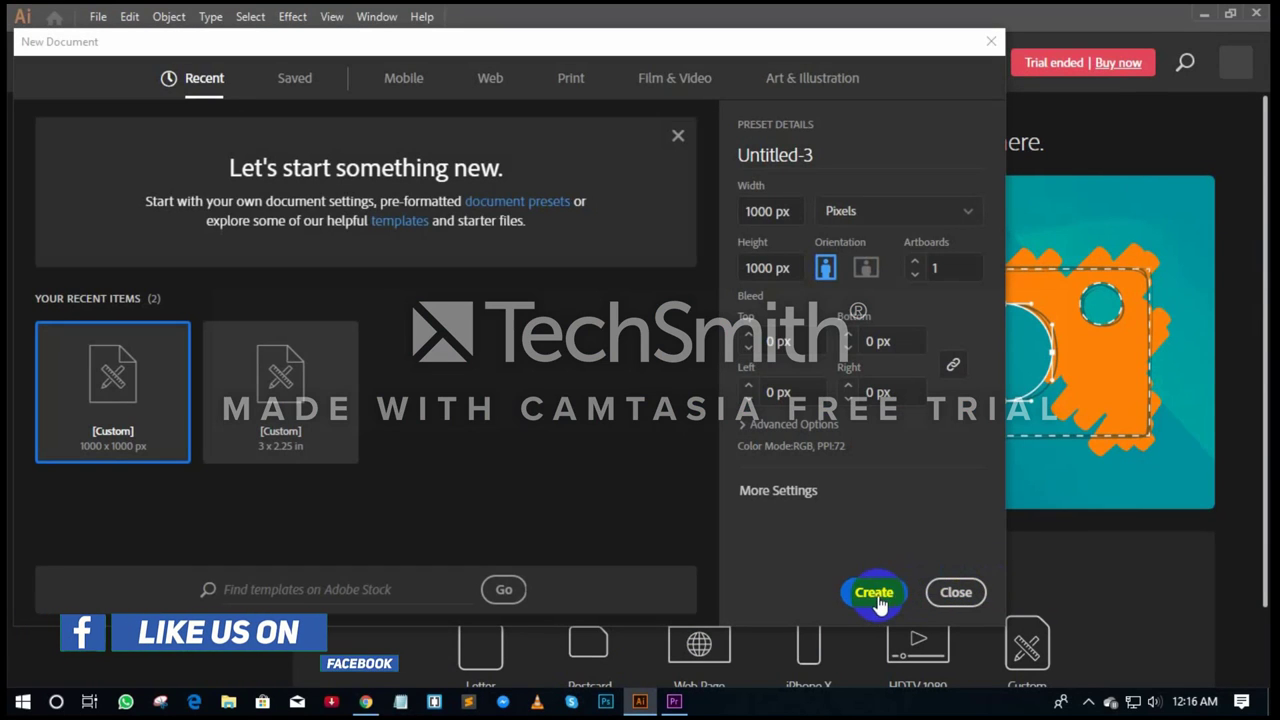
pyautogui.click(873, 593)
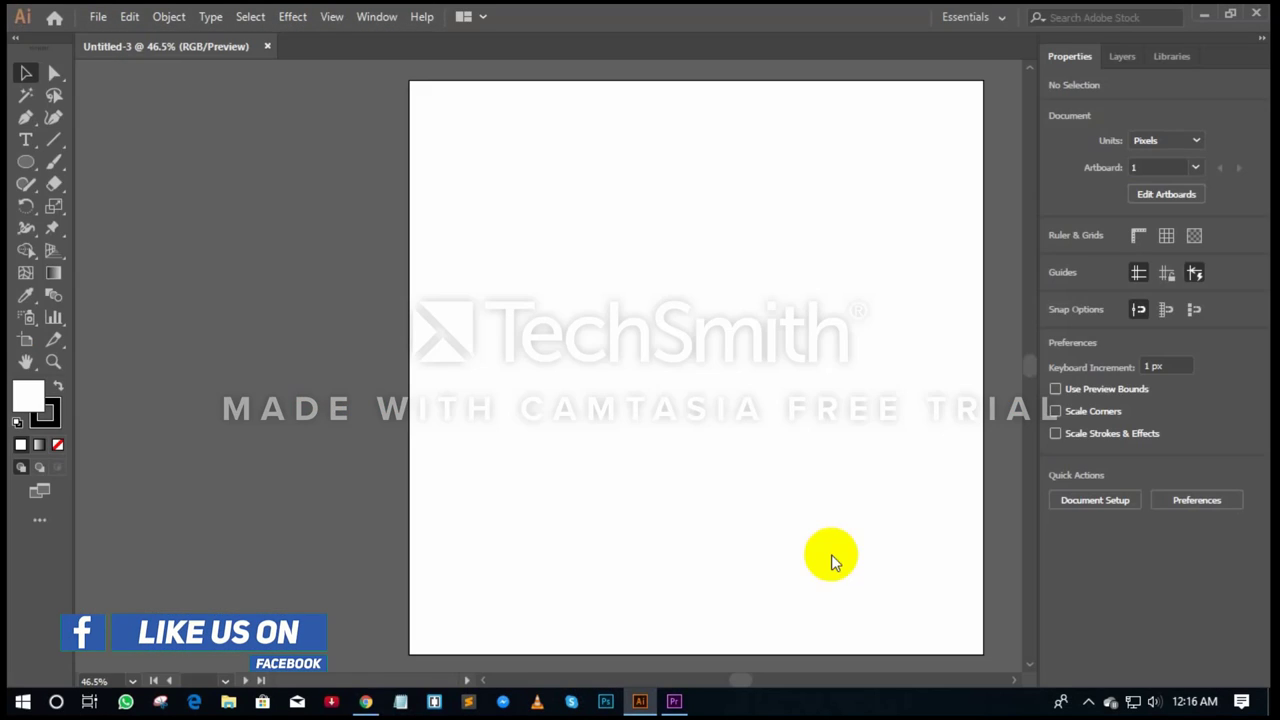
pyautogui.press('space')
pyautogui.moveTo(743, 464)
pyautogui.mouseDown()
pyautogui.moveTo(651, 483)
pyautogui.moveTo(603, 471)
pyautogui.mouseUp()
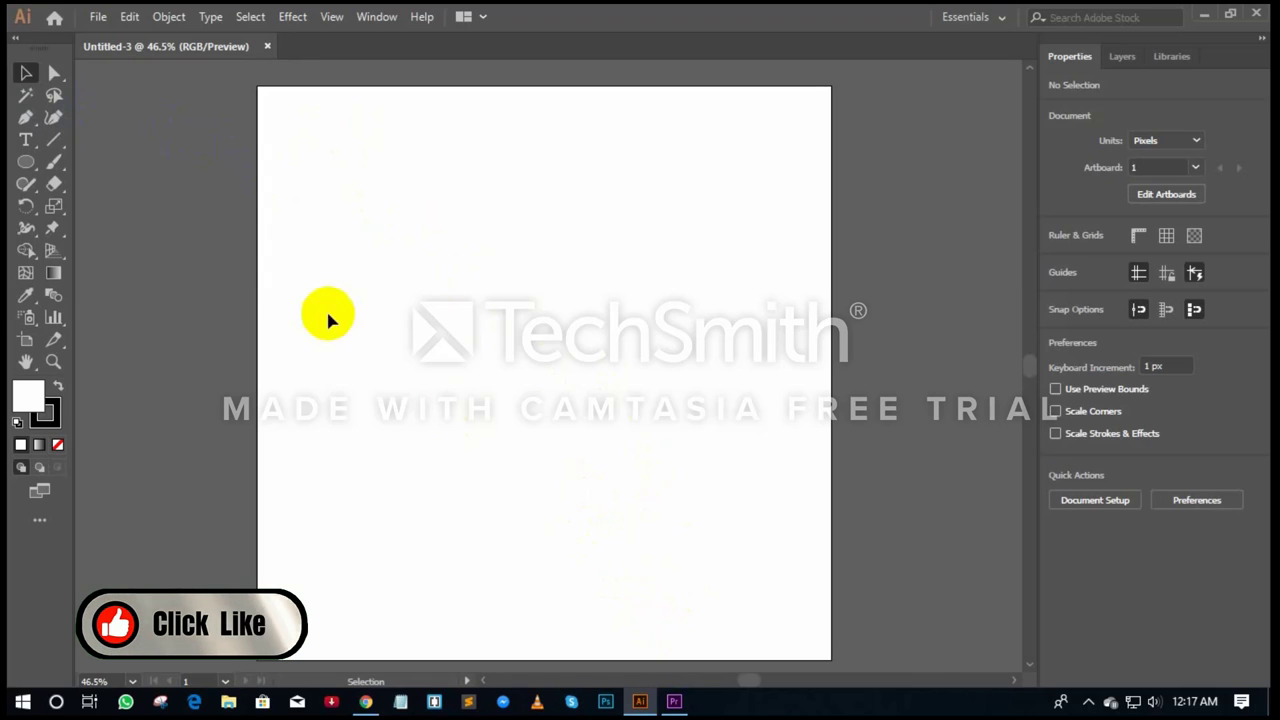
# Browse the selection and shape tool flyouts, then pick the Rectangle Tool.
pyautogui.click(25, 162)
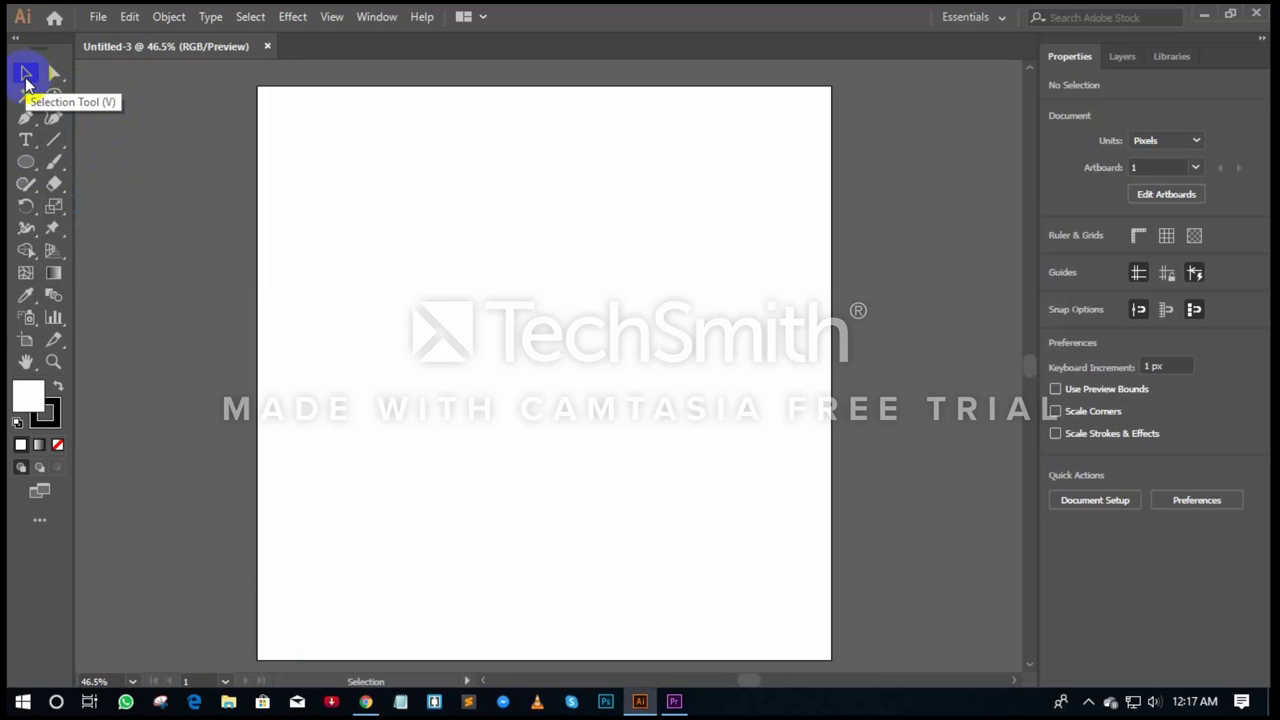
pyautogui.moveTo(54, 73); pyautogui.dragTo(112, 97)
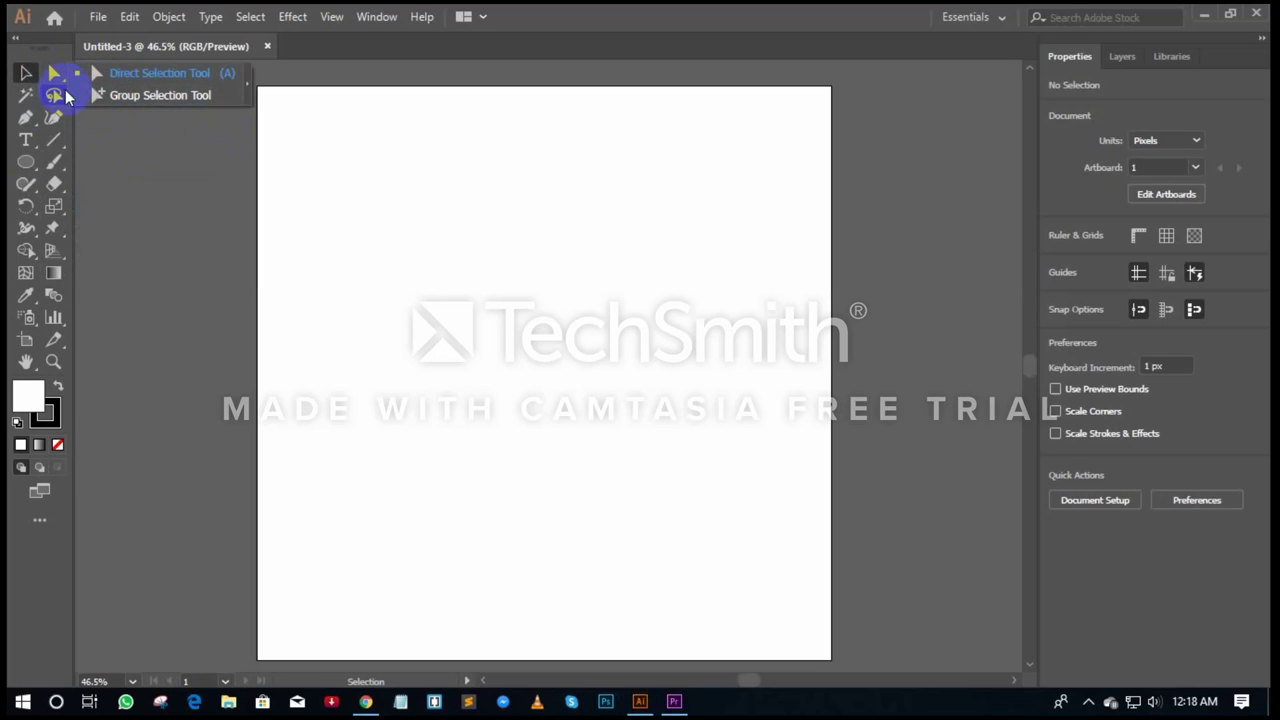
pyautogui.click(288, 173)
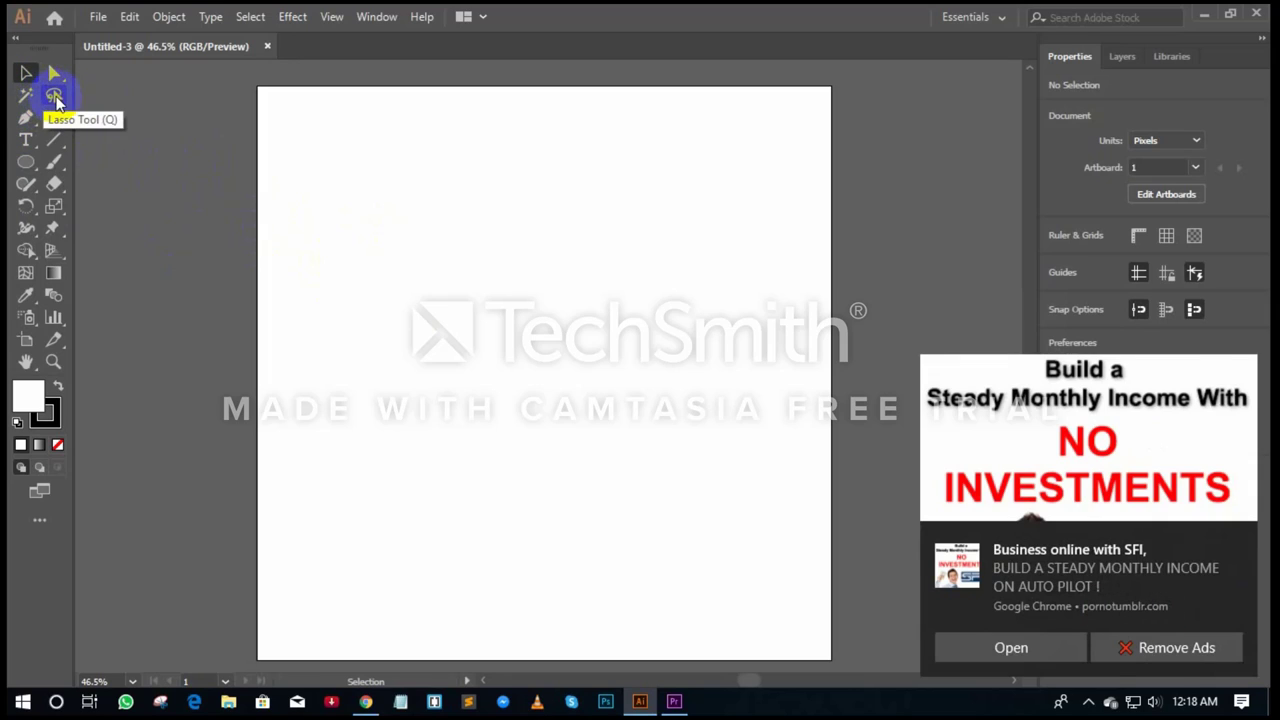
pyautogui.click(26, 162)
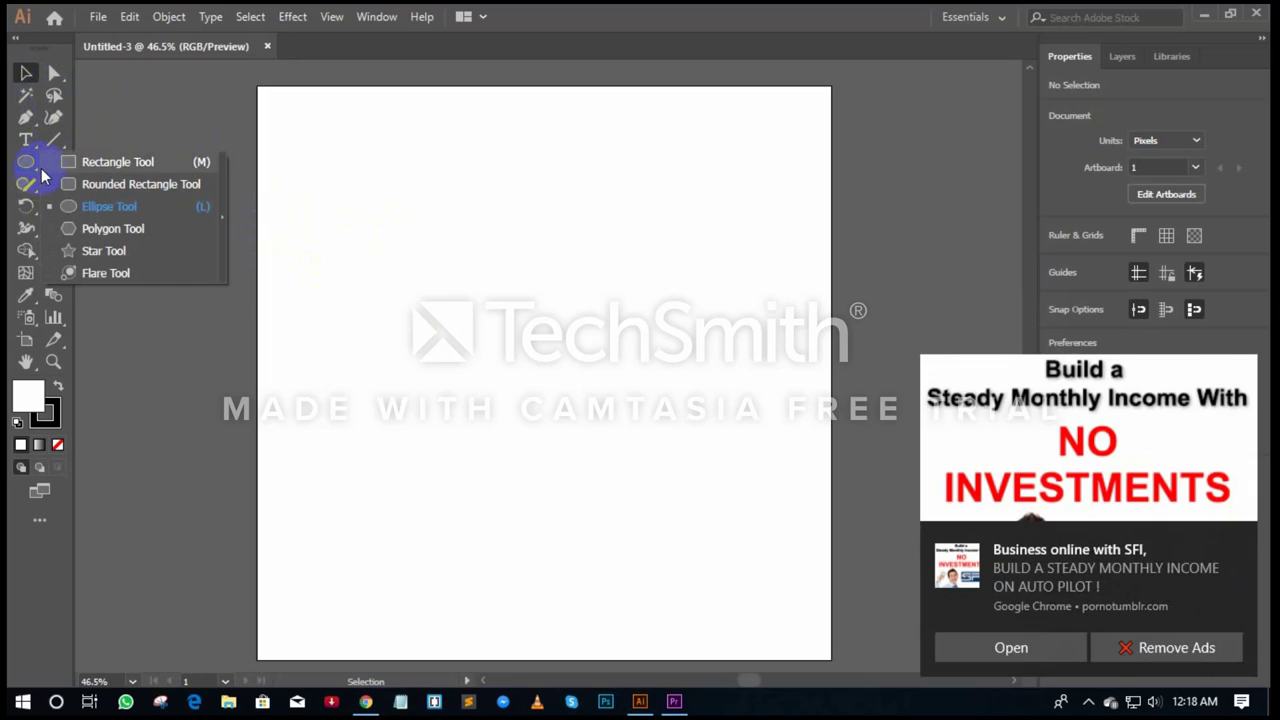
pyautogui.click(68, 166)
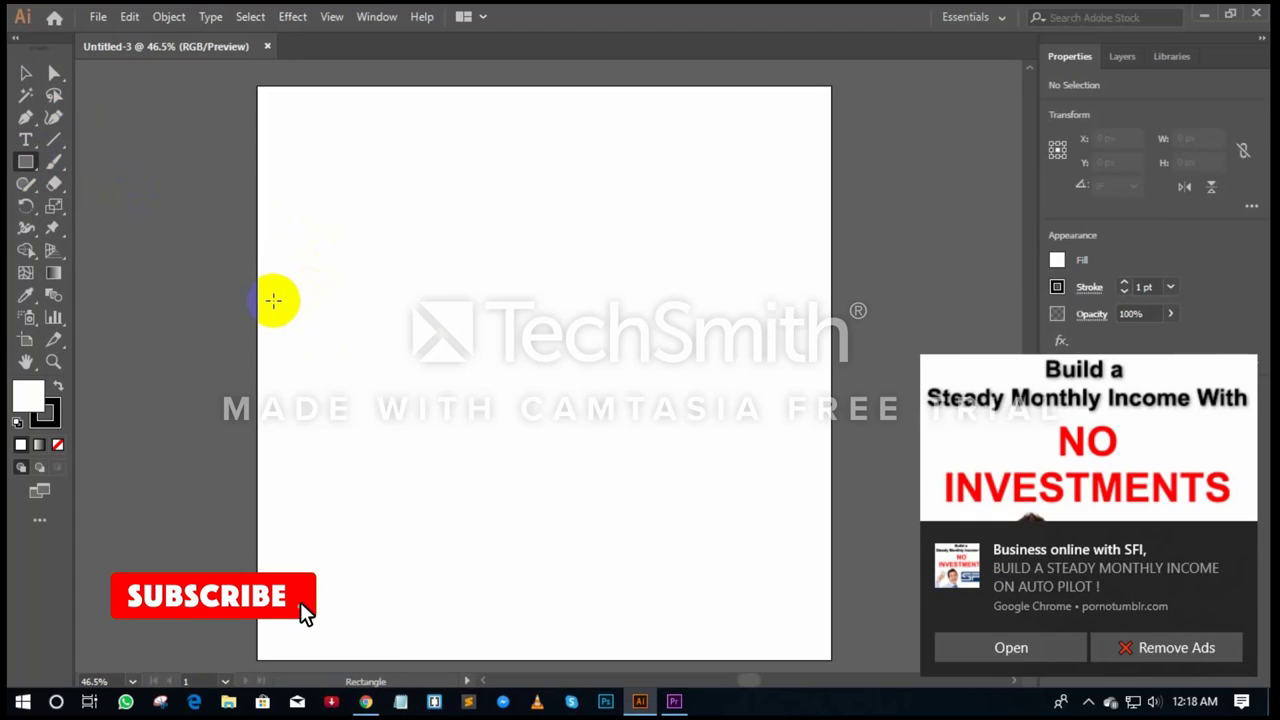
# Draw one 173 × 108 px outlined rectangle on the left of the artboard and select it.
pyautogui.moveTo(276, 327)
pyautogui.mouseDown()
pyautogui.moveTo(321, 381)
pyautogui.moveTo(375, 386)
pyautogui.mouseUp()
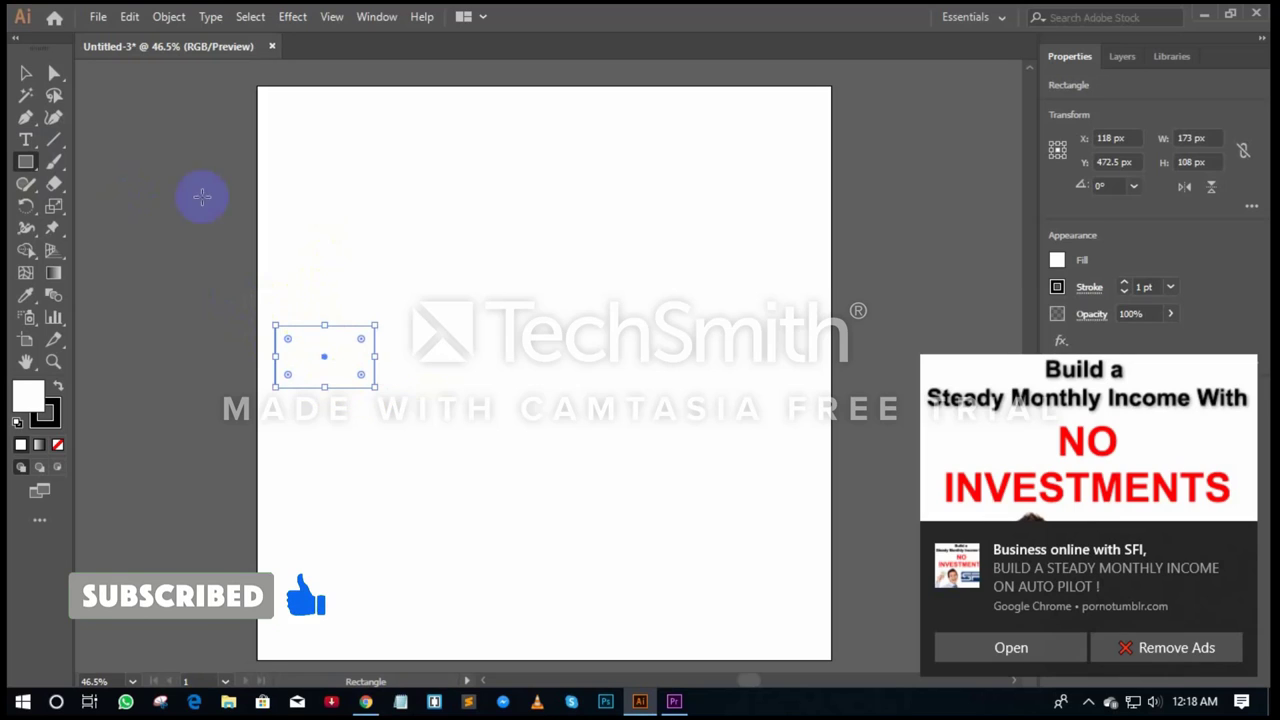
pyautogui.click(26, 73)
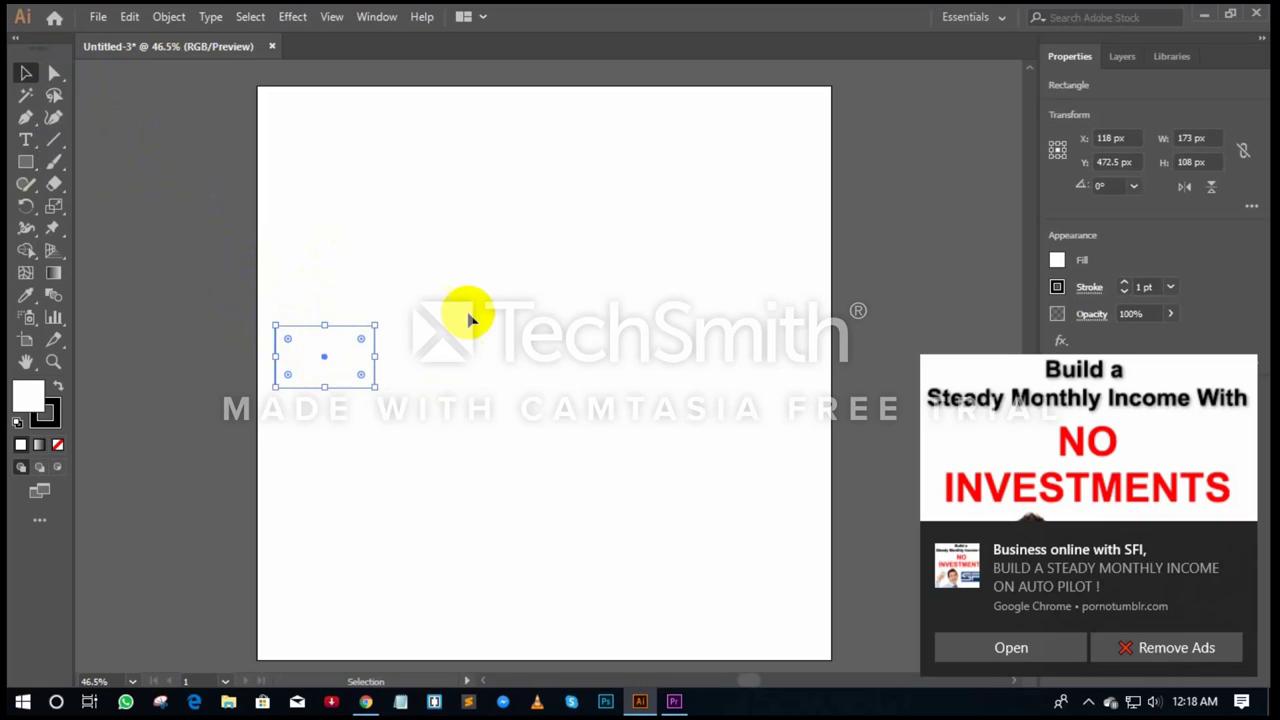
pyautogui.click(388, 344)
pyautogui.click(329, 360)
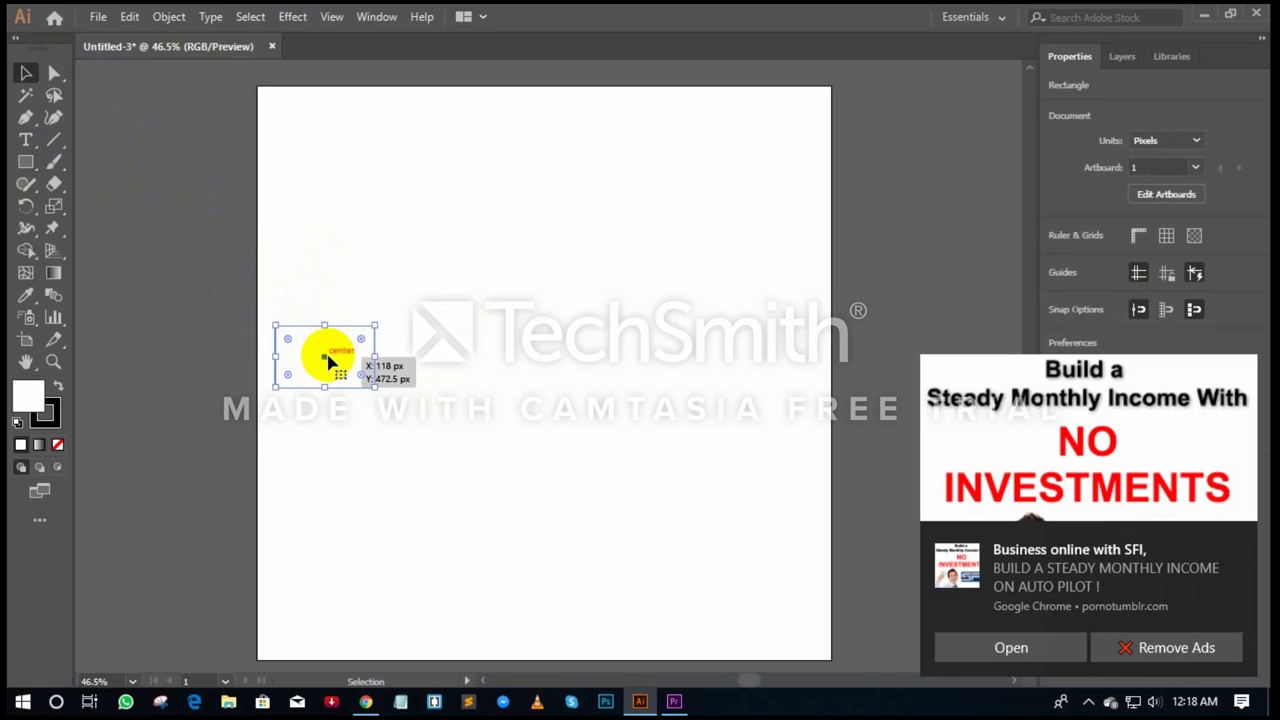
# Alt-drag copies of the rectangle across the artboard and nudge several into new positions.
pyautogui.moveTo(329, 360)
pyautogui.mouseDown()
pyautogui.moveTo(388, 458)
pyautogui.moveTo(508, 502)
pyautogui.moveTo(669, 490)
pyautogui.moveTo(695, 390)
pyautogui.moveTo(680, 288)
pyautogui.moveTo(490, 255)
pyautogui.moveTo(523, 186)
pyautogui.moveTo(572, 152)
pyautogui.mouseUp()
pyautogui.moveTo(572, 152); pyautogui.dragTo(686, 160)
pyautogui.moveTo(686, 160)
pyautogui.mouseDown()
pyautogui.moveTo(352, 177)
pyautogui.moveTo(240, 218)
pyautogui.moveTo(529, 371)
pyautogui.moveTo(635, 297)
pyautogui.moveTo(791, 229)
pyautogui.mouseUp()
pyautogui.moveTo(676, 258); pyautogui.dragTo(743, 289)
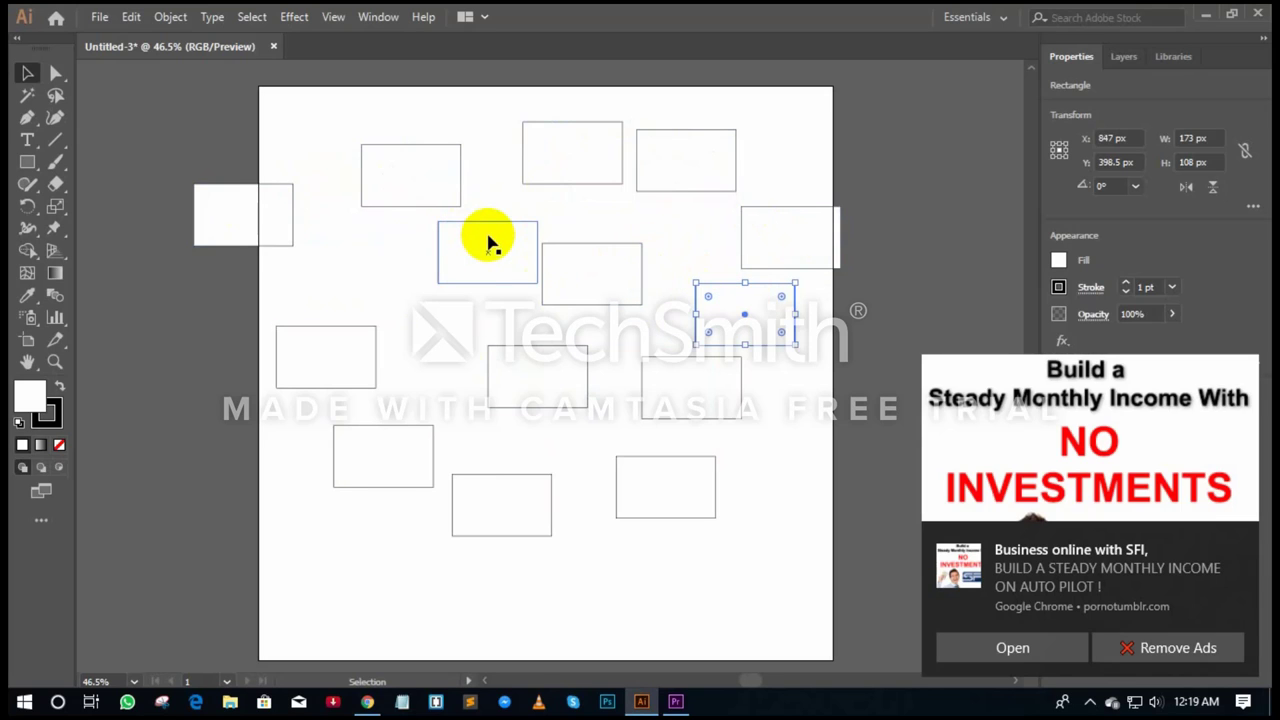
pyautogui.moveTo(494, 229); pyautogui.dragTo(445, 238)
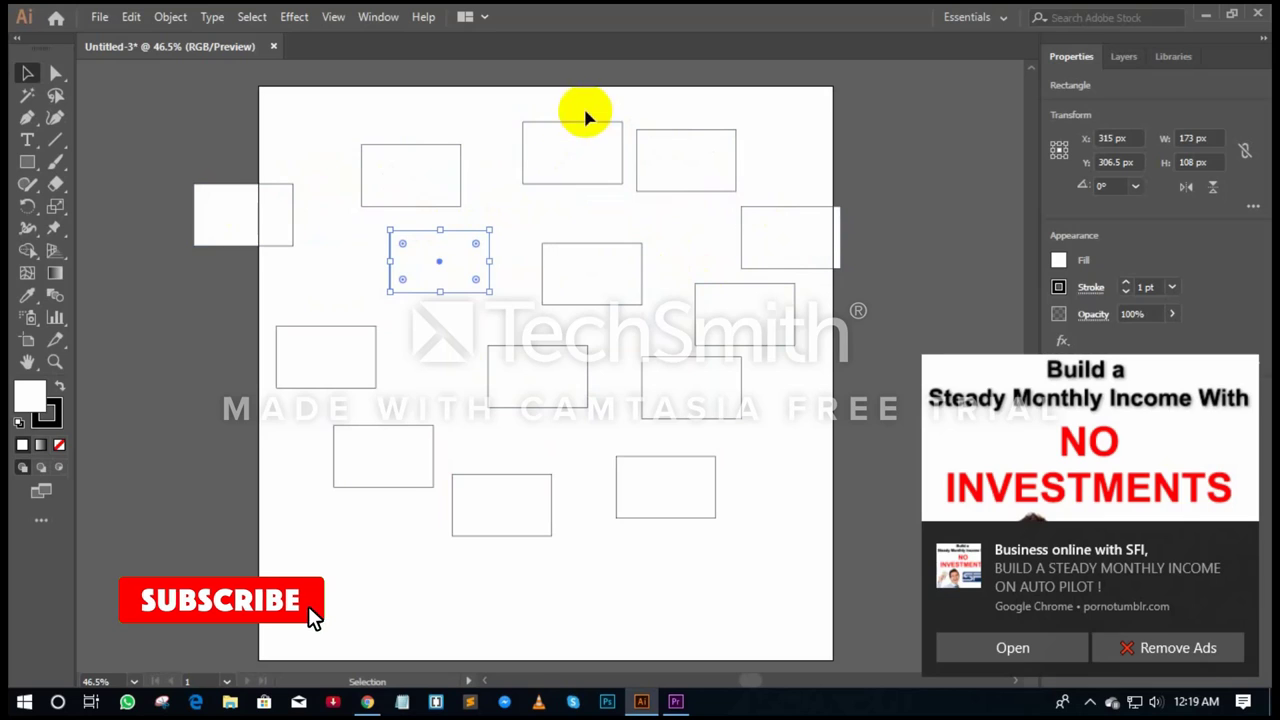
pyautogui.moveTo(585, 110)
pyautogui.mouseDown()
pyautogui.moveTo(530, 508)
pyautogui.moveTo(571, 400)
pyautogui.moveTo(595, 275)
pyautogui.mouseUp()
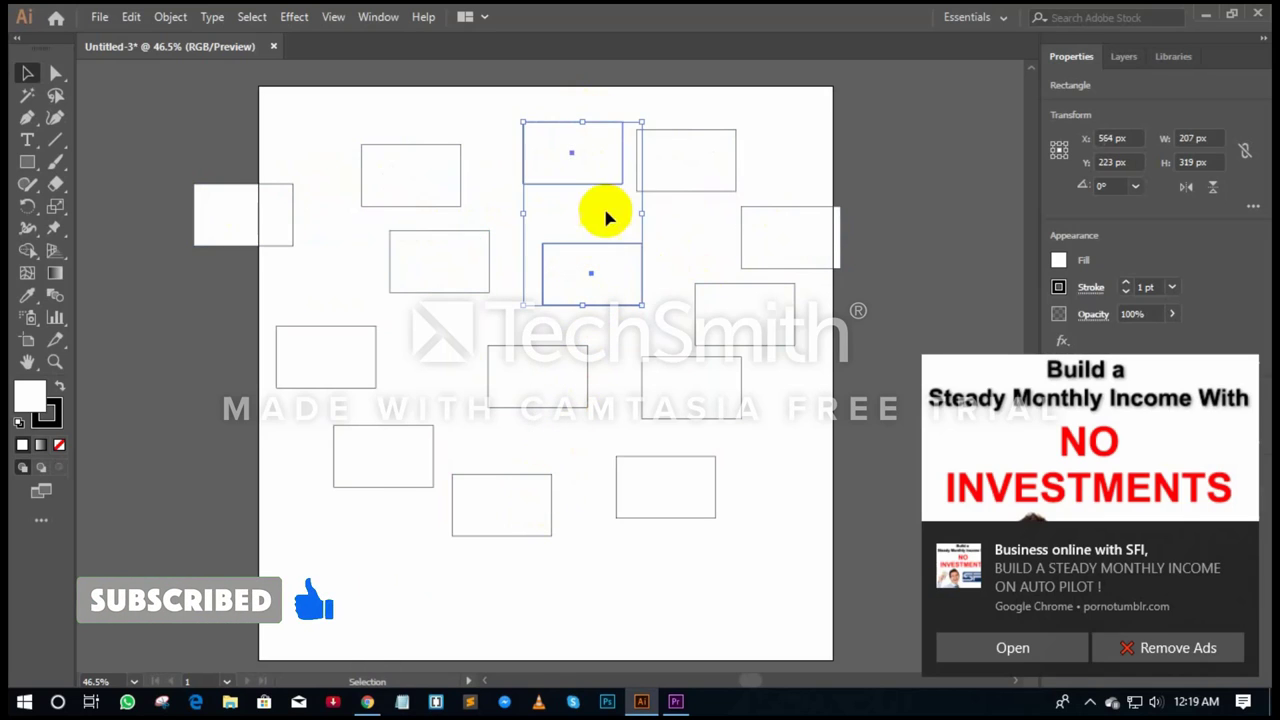
# Select the top-centre, right-middle, left and bottom rectangles together.
pyautogui.click(571, 102)
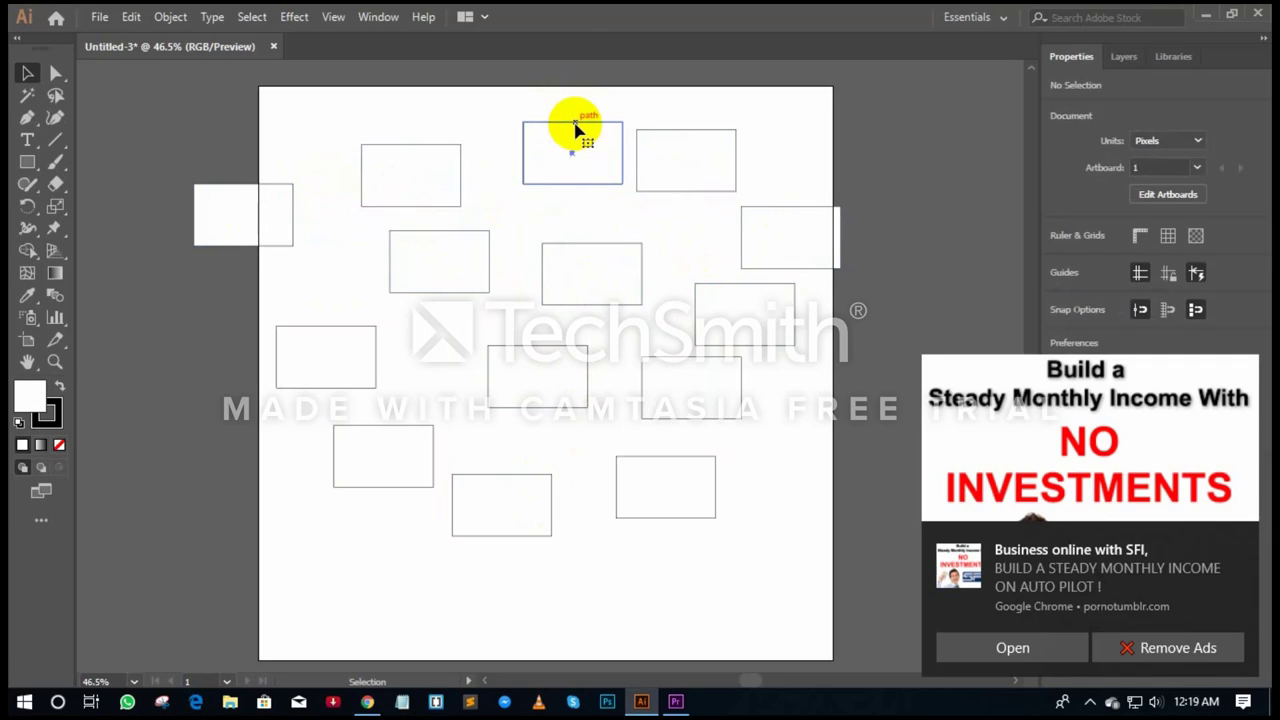
pyautogui.click(575, 130)
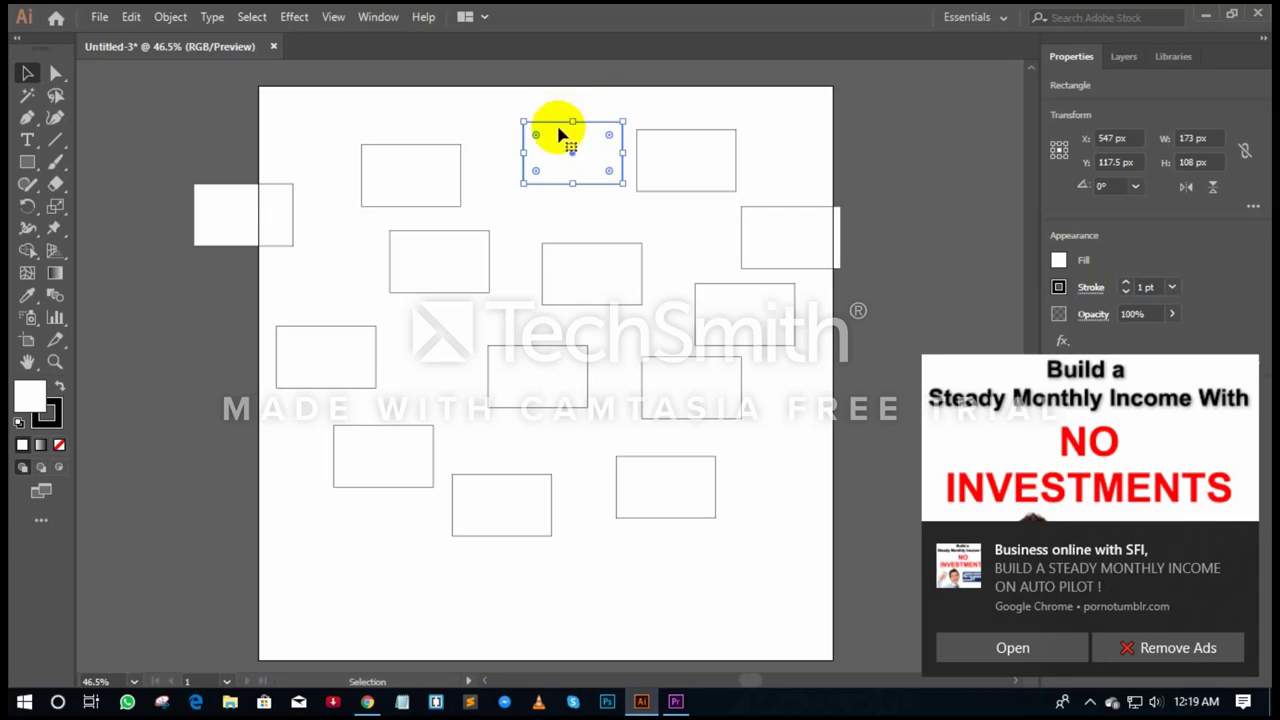
pyautogui.click(463, 125)
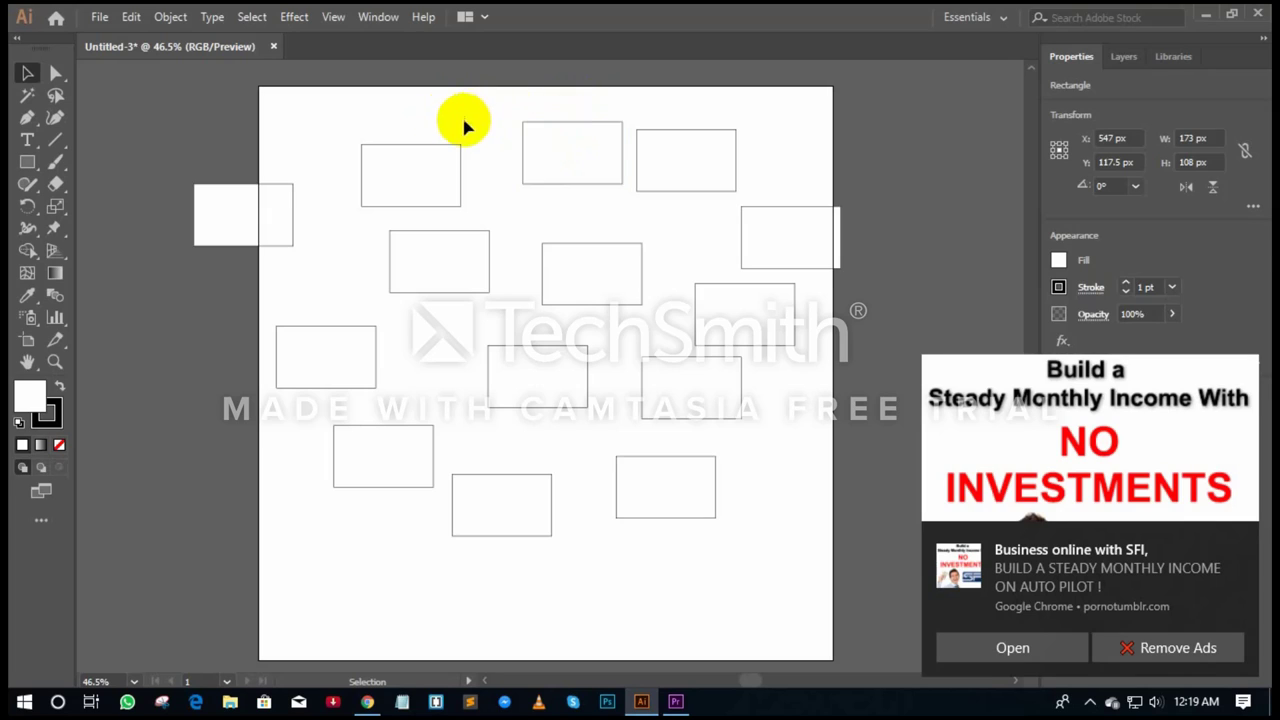
pyautogui.click(590, 163)
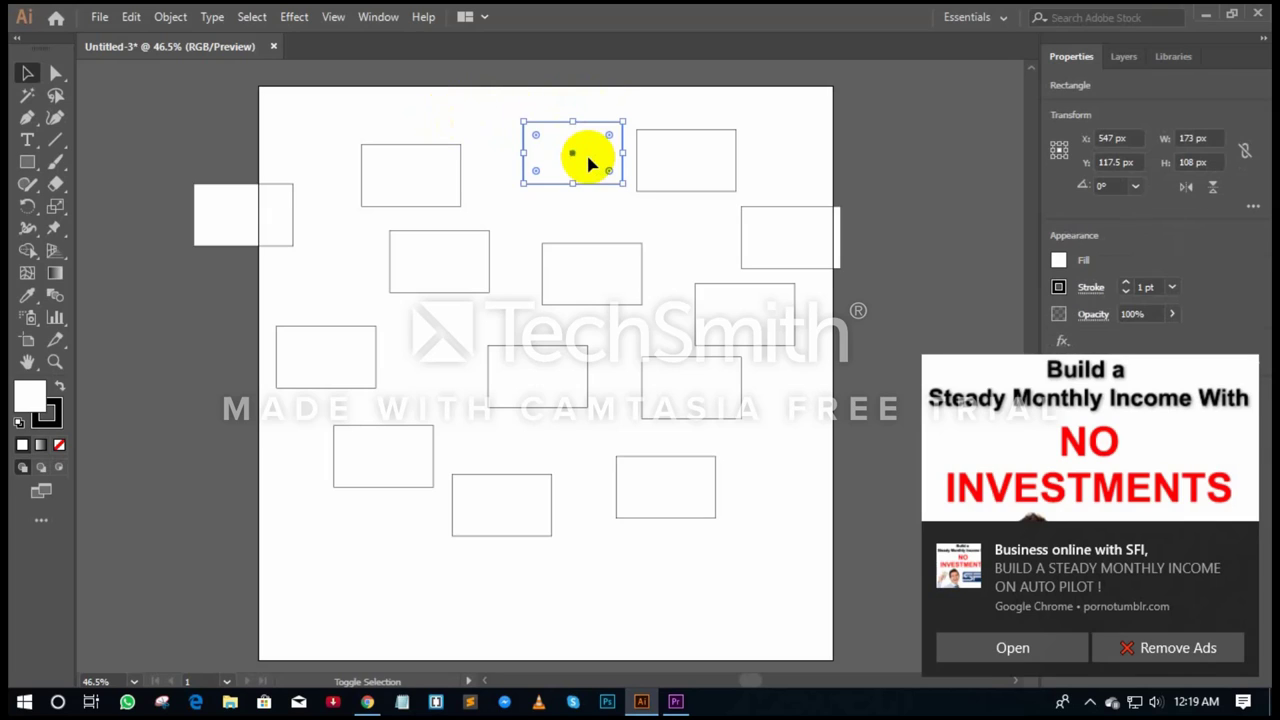
pyautogui.keyDown('shift'); pyautogui.click(705, 365); pyautogui.keyUp('shift')
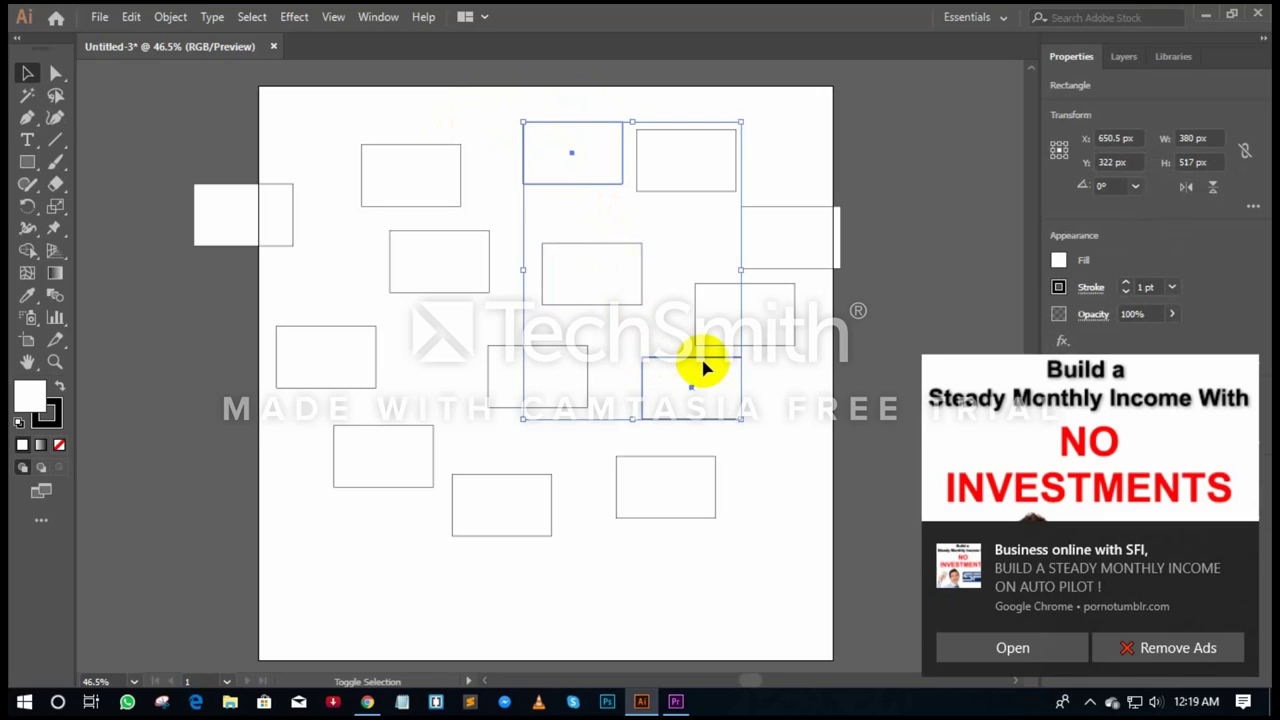
pyautogui.keyDown('shift'); pyautogui.click(352, 336); pyautogui.keyUp('shift')
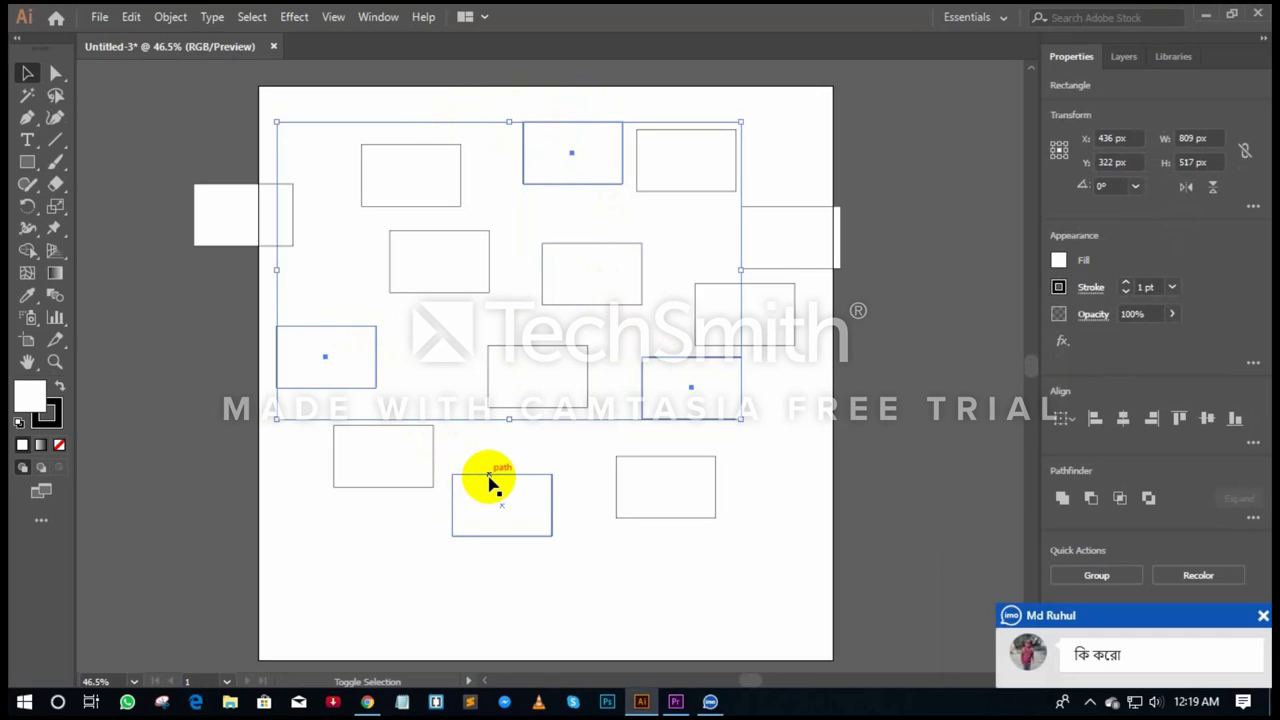
pyautogui.click(1262, 615)
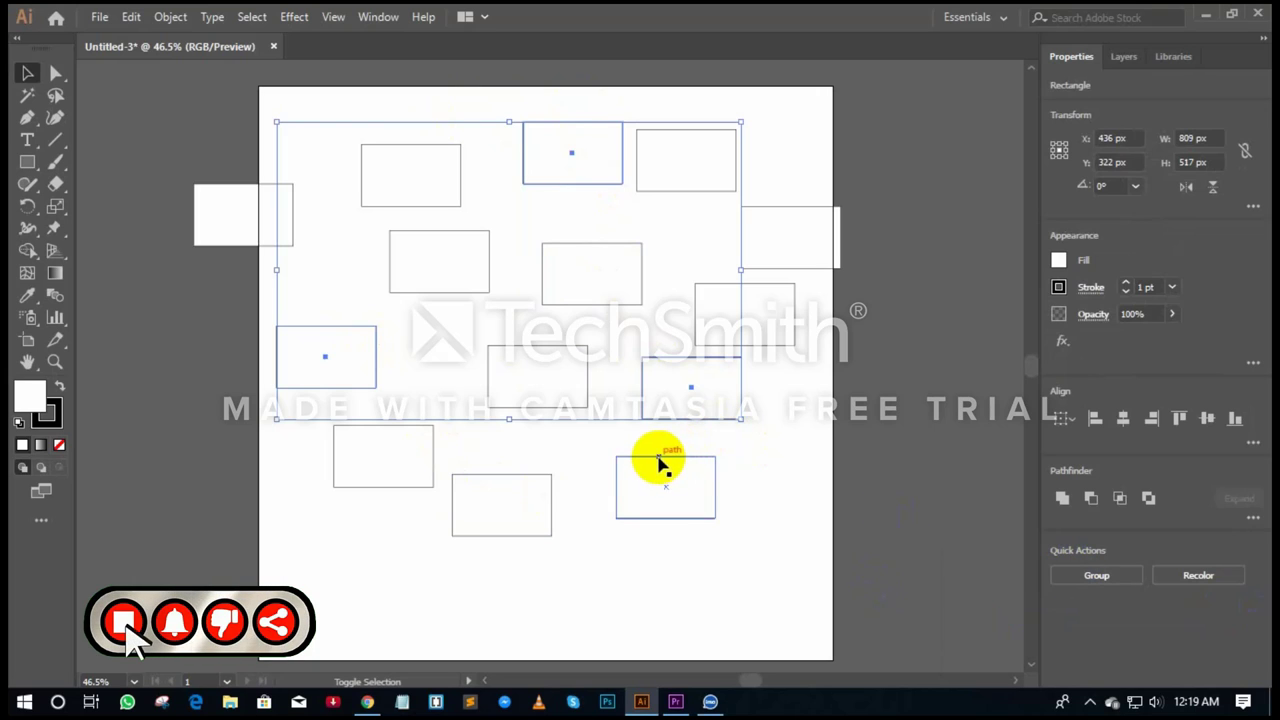
pyautogui.keyDown('shift'); pyautogui.click(513, 535); pyautogui.keyUp('shift')
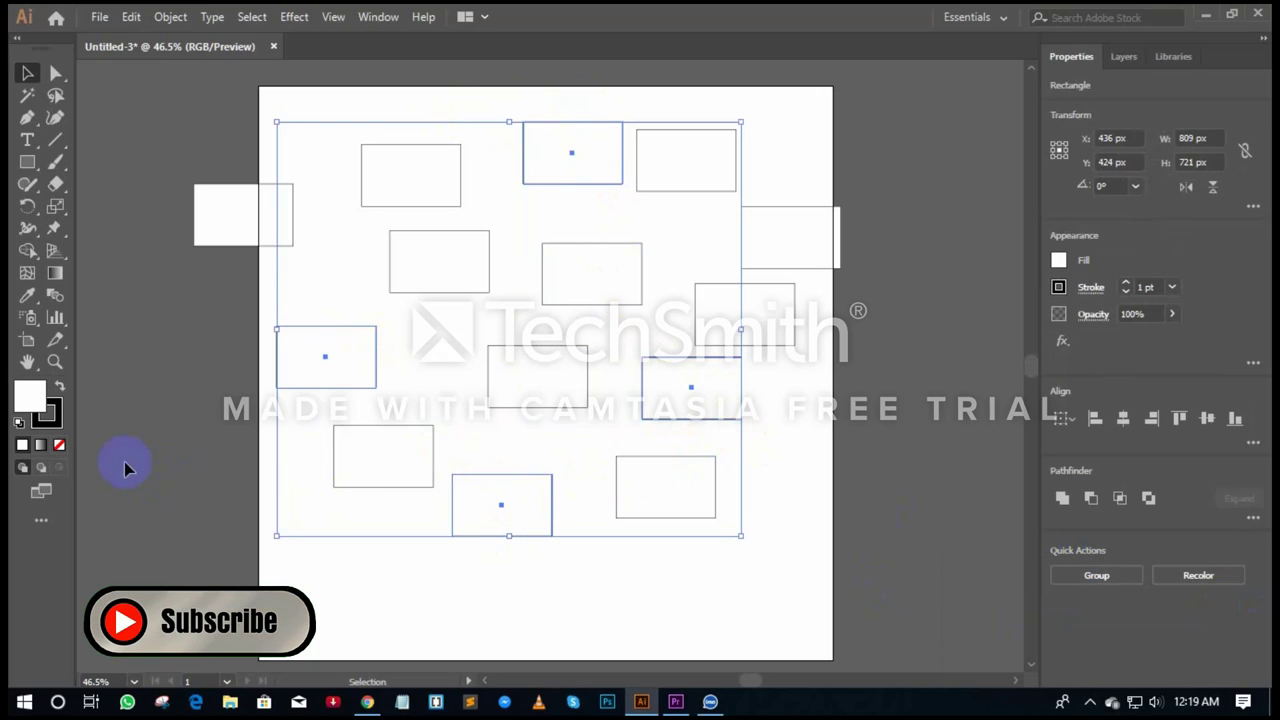
# Fill the four selected rectangles light blue (72B2ED), then deselect them.
pyautogui.doubleClick(30, 397)
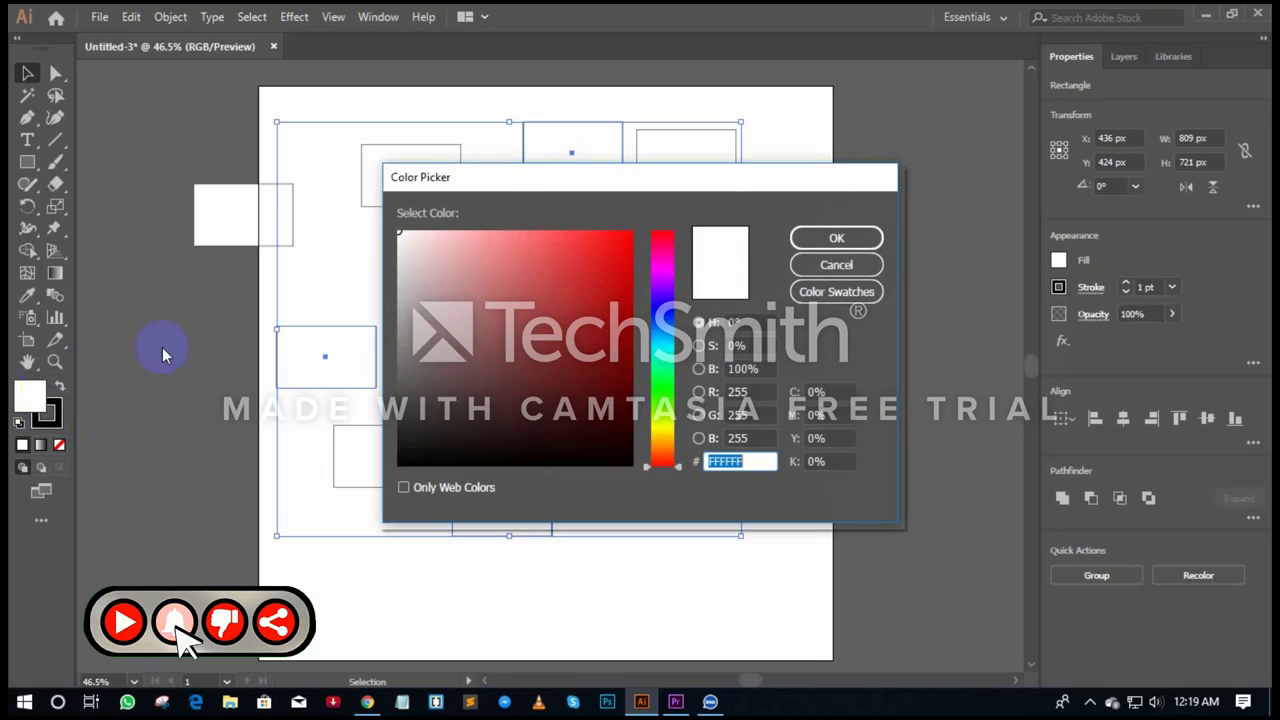
pyautogui.click(661, 330)
pyautogui.moveTo(591, 286); pyautogui.dragTo(520, 245)
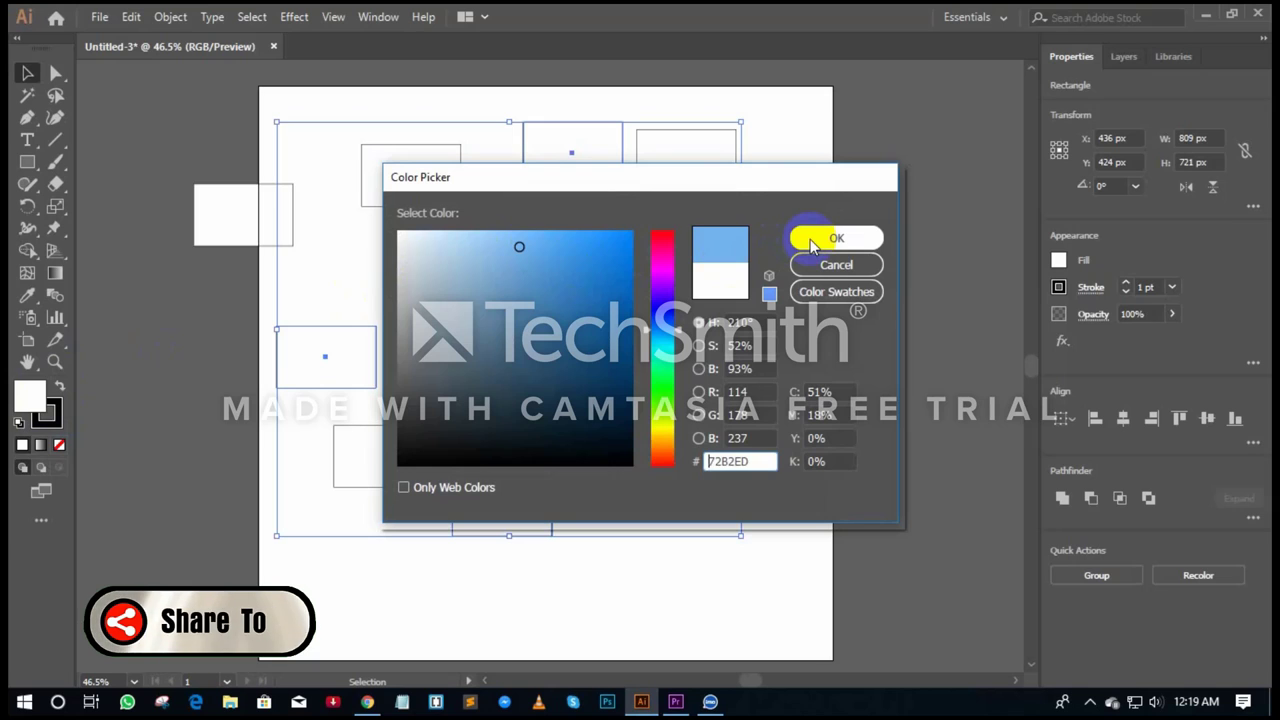
pyautogui.click(810, 239)
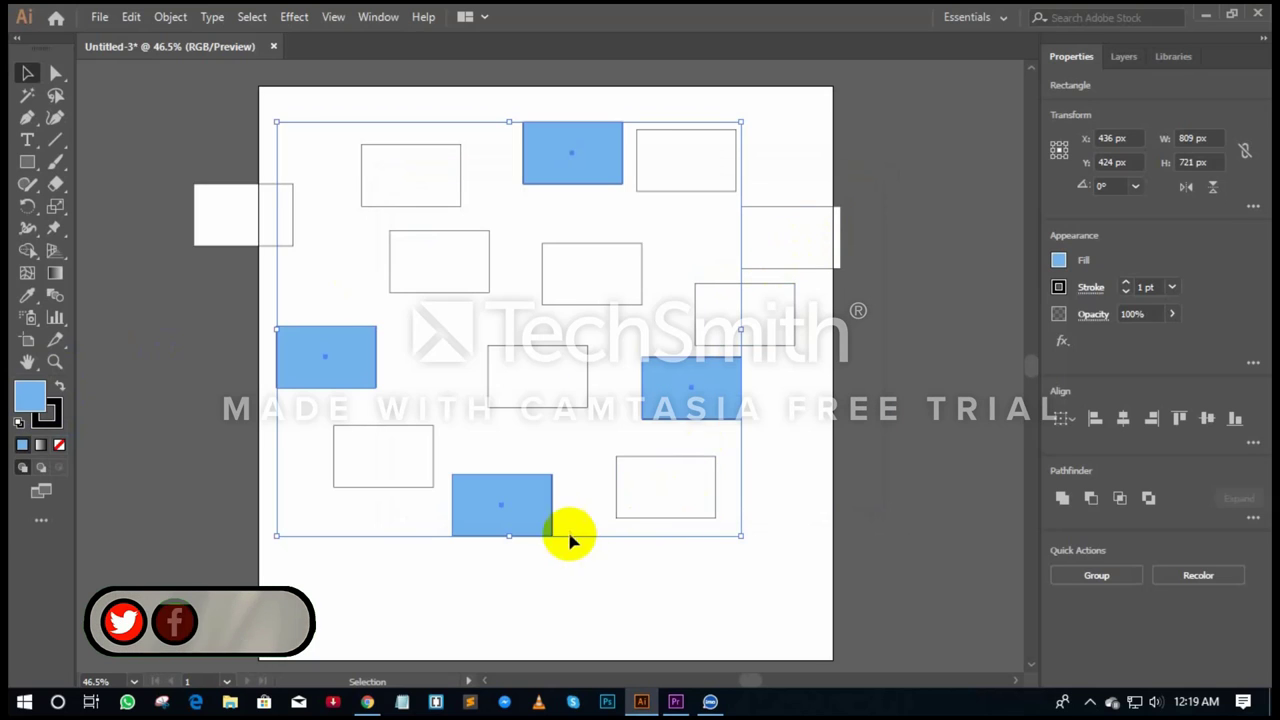
pyautogui.click(762, 420)
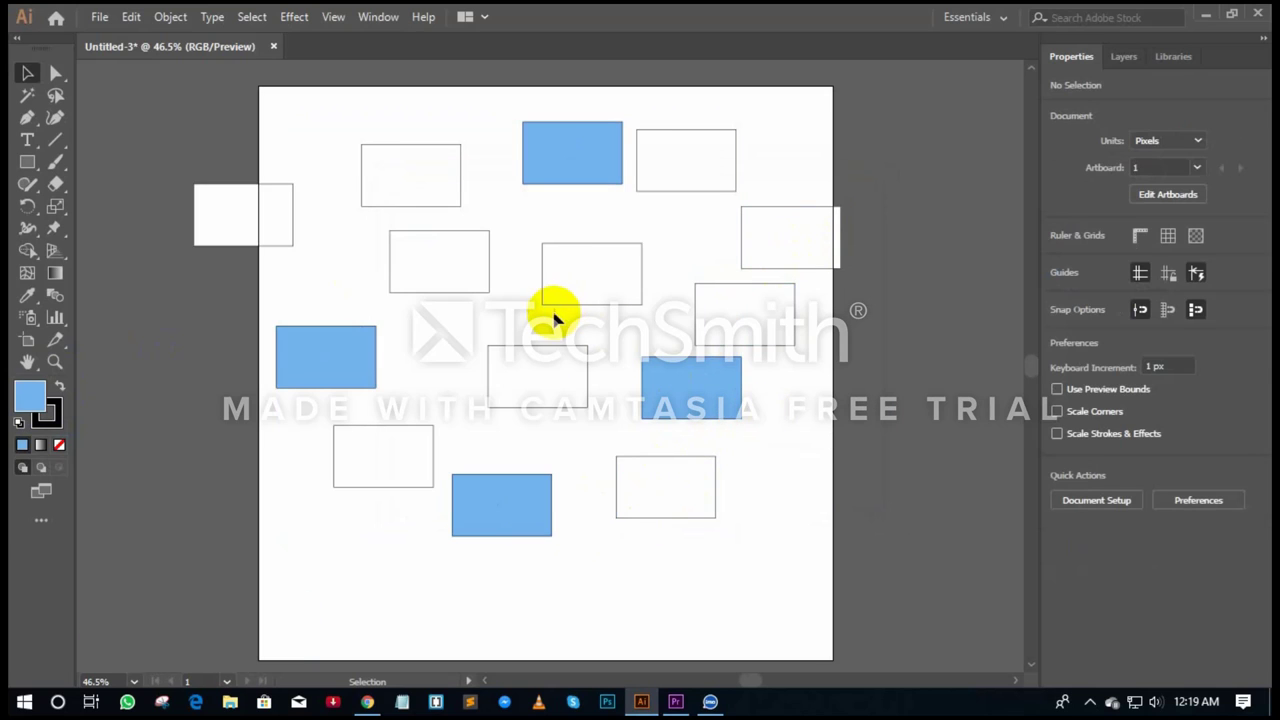
# Fill the upper-right, left and lower-right white rectangles green.
pyautogui.click(679, 190)
pyautogui.keyDown('shift'); pyautogui.click(428, 294); pyautogui.keyUp('shift')
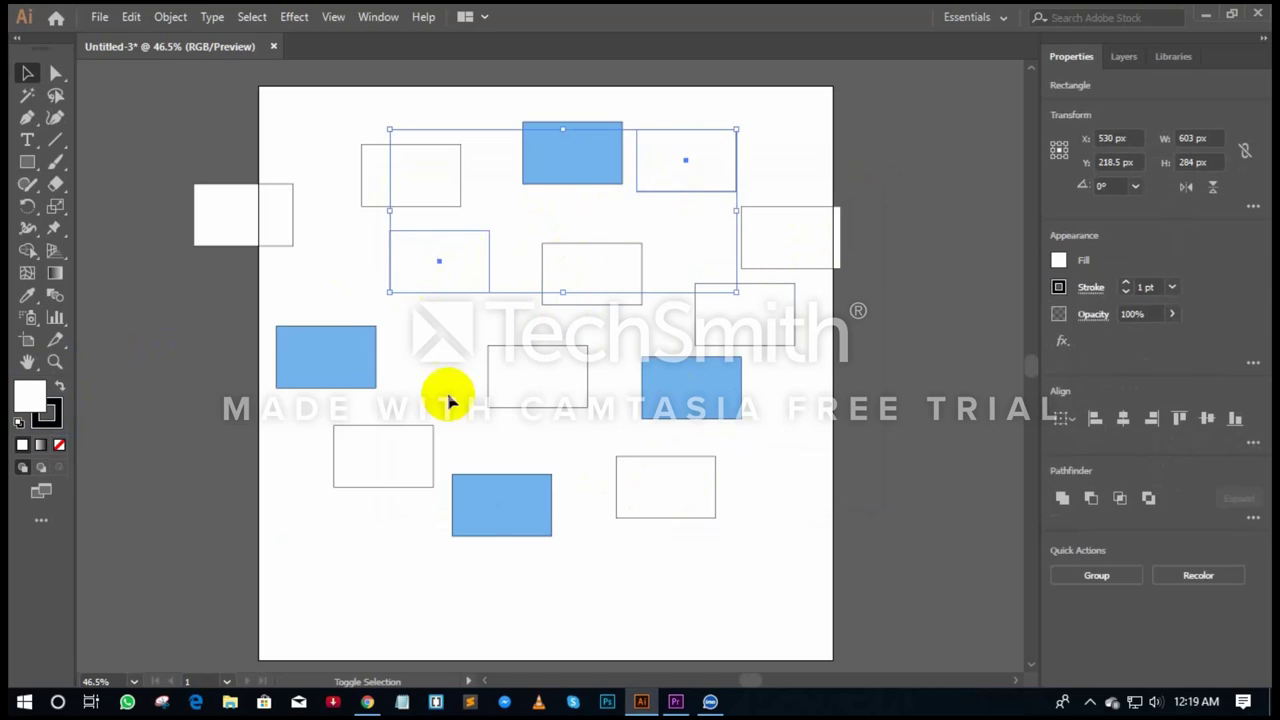
pyautogui.keyDown('shift'); pyautogui.click(617, 503); pyautogui.keyUp('shift')
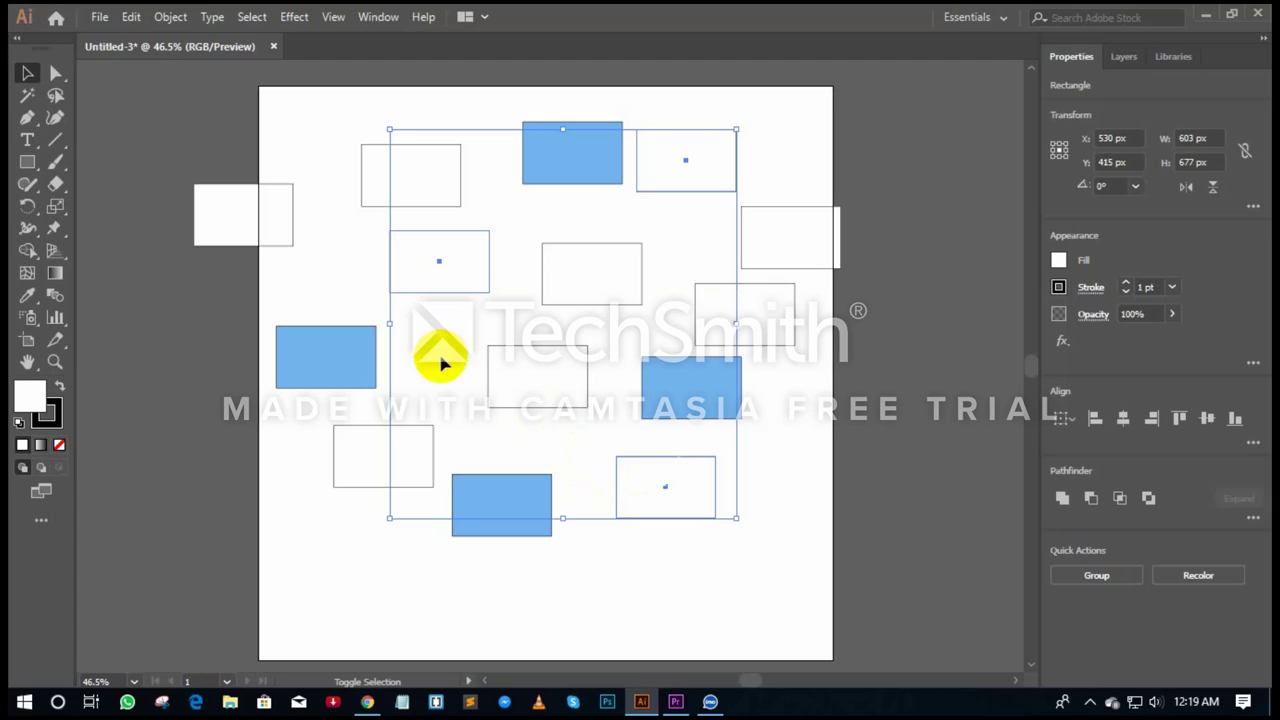
pyautogui.doubleClick(29, 398)
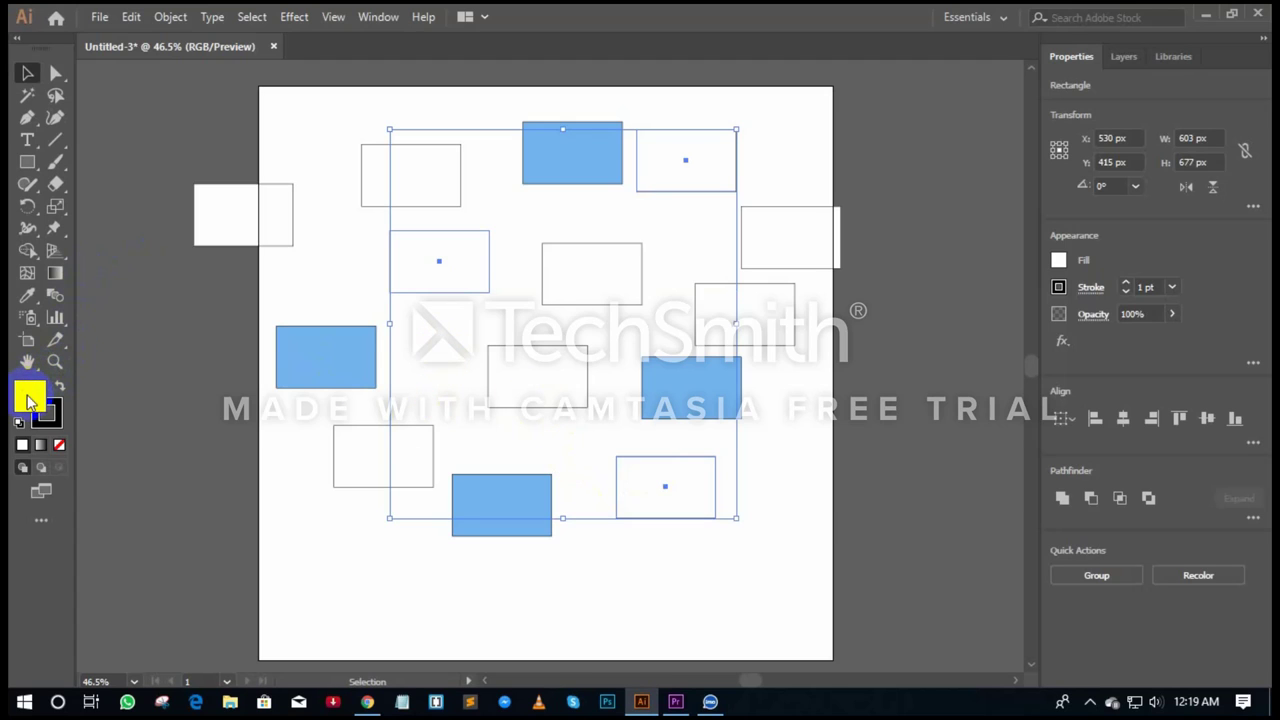
pyautogui.moveTo(662, 265); pyautogui.dragTo(660, 388)
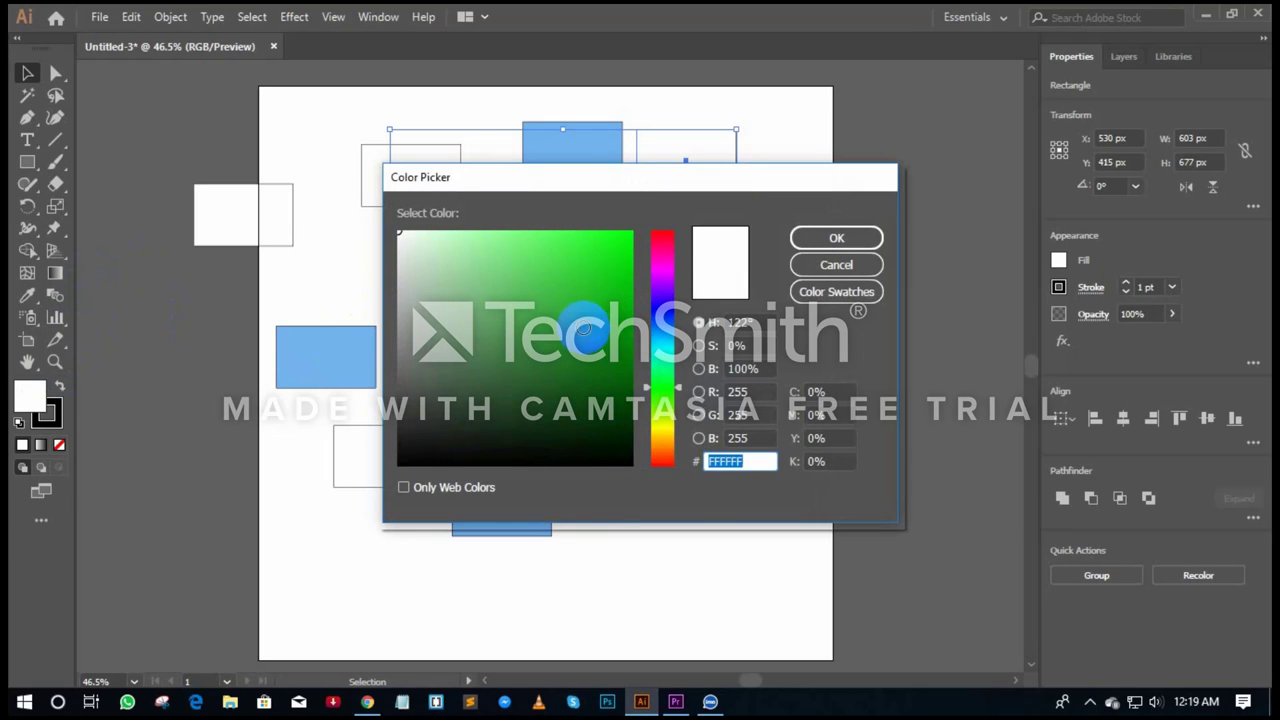
pyautogui.click(597, 316)
pyautogui.click(818, 242)
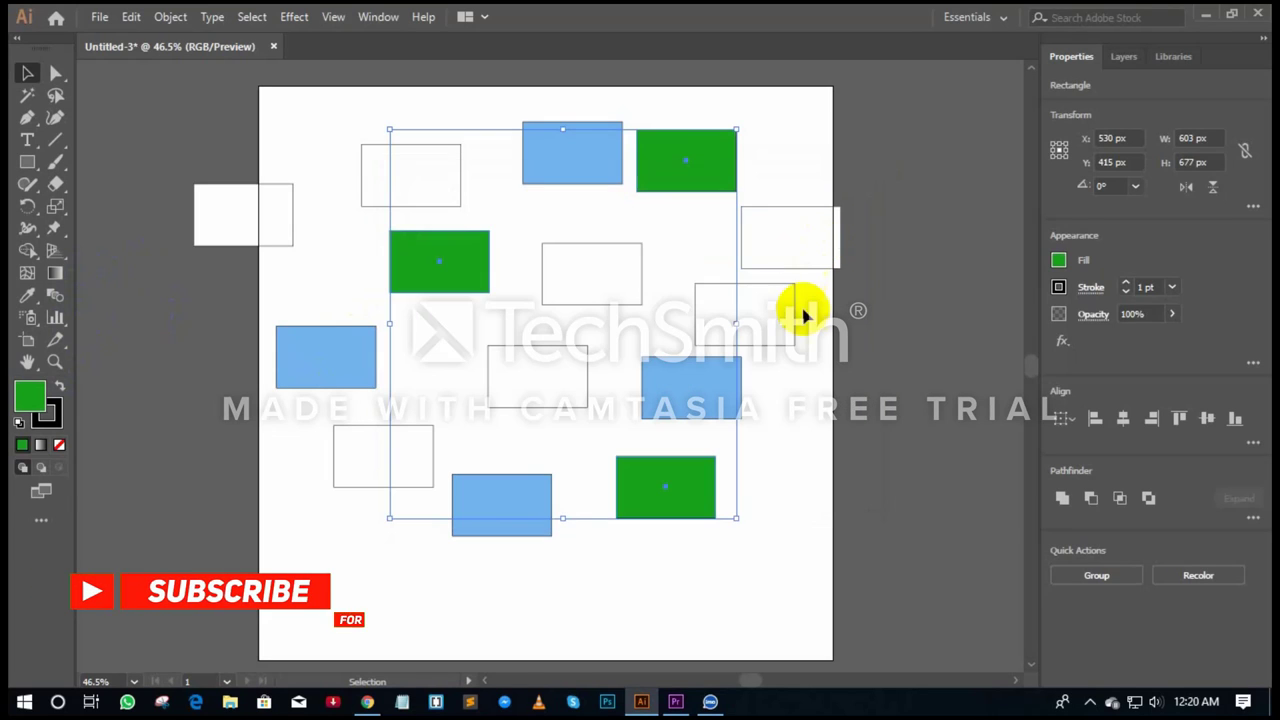
pyautogui.click(797, 363)
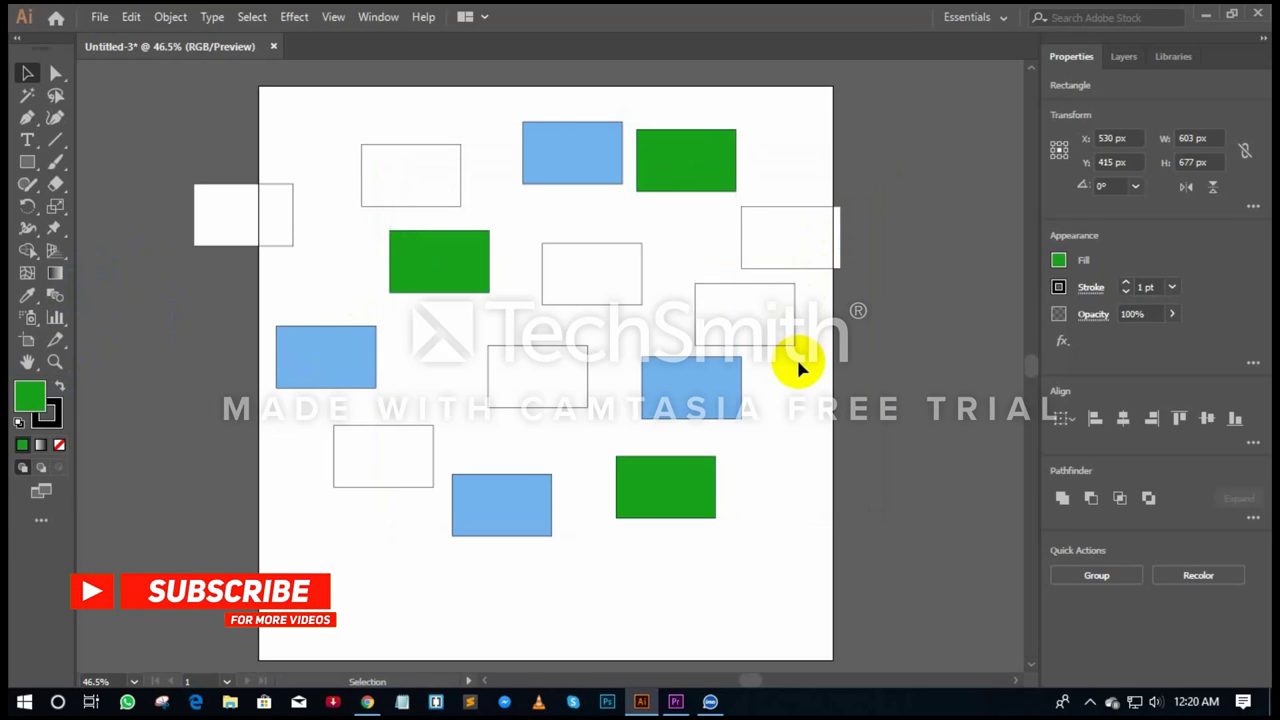
# Fill four more white rectangles red (EA2121).
pyautogui.click(286, 244)
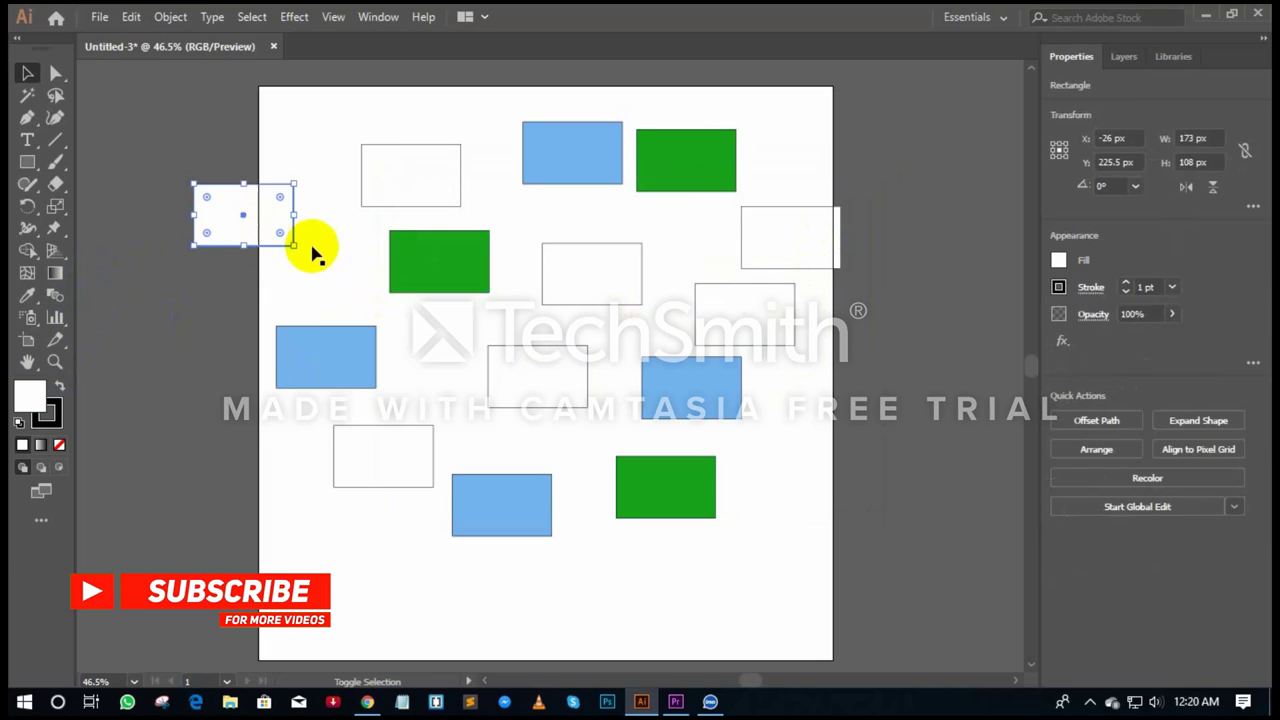
pyautogui.keyDown('shift'); pyautogui.click(745, 240); pyautogui.keyUp('shift')
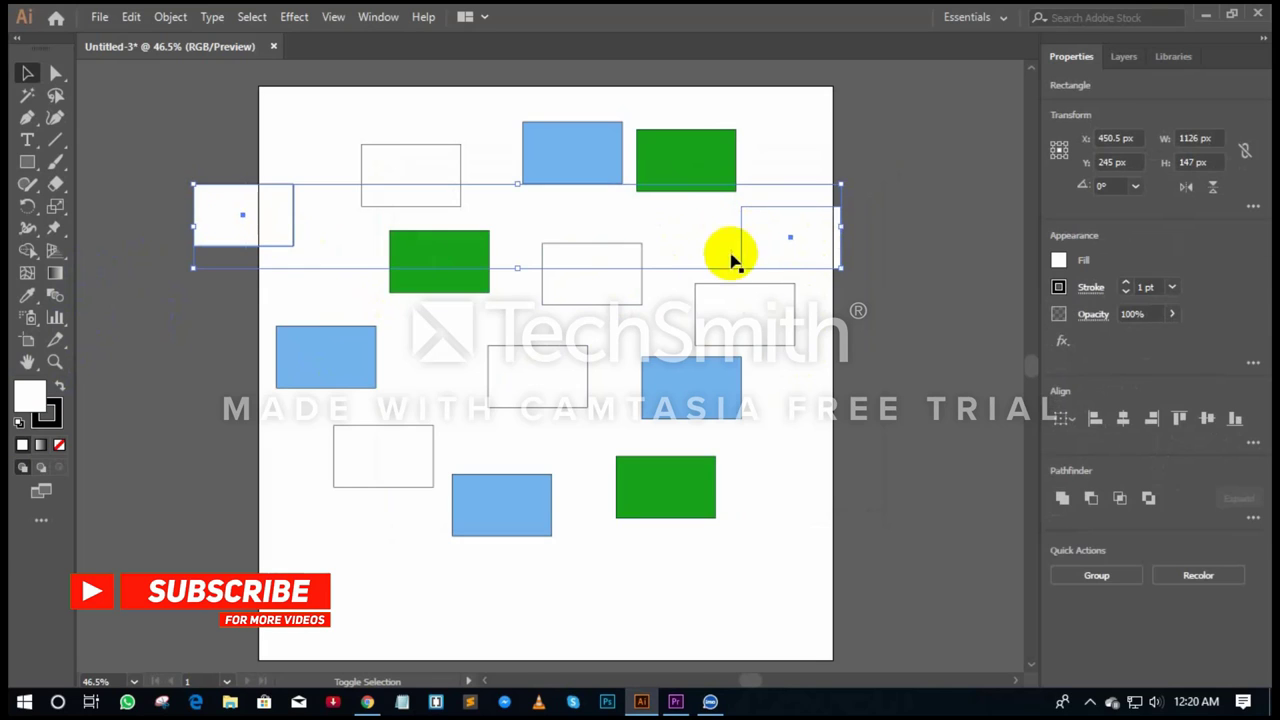
pyautogui.keyDown('shift'); pyautogui.click(560, 392); pyautogui.keyUp('shift')
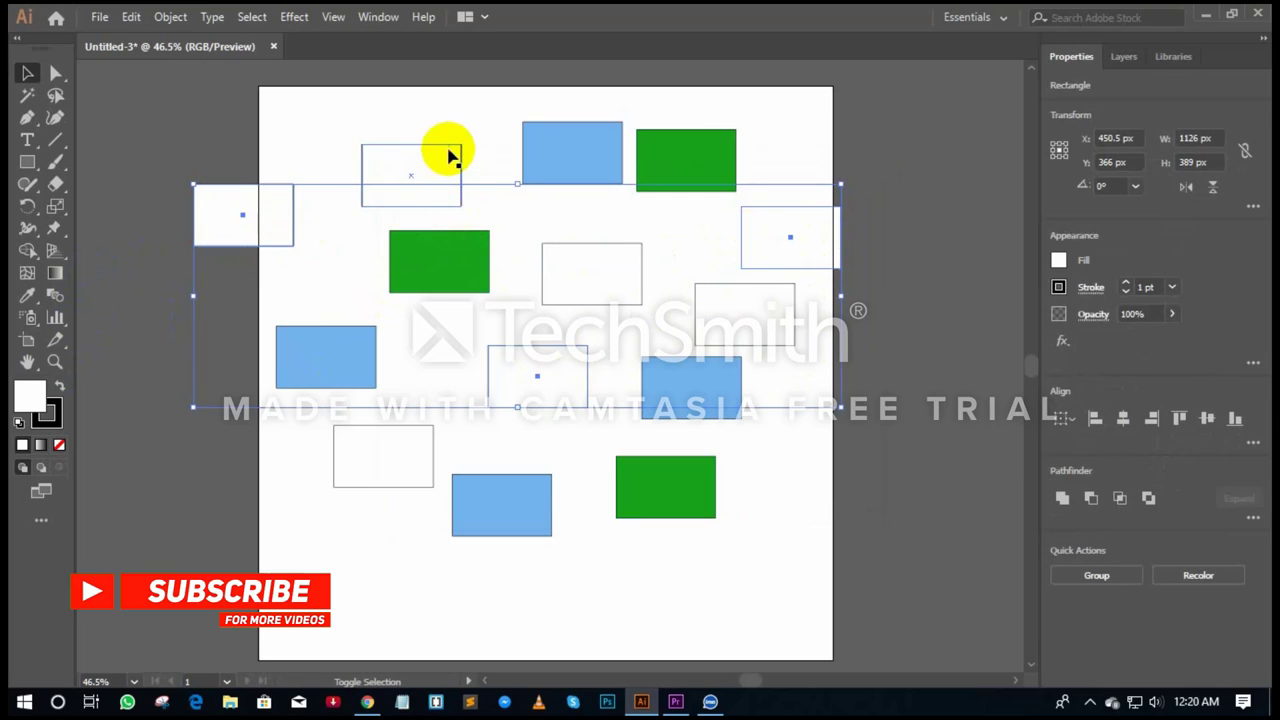
pyautogui.keyDown('shift'); pyautogui.click(590, 250); pyautogui.keyUp('shift')
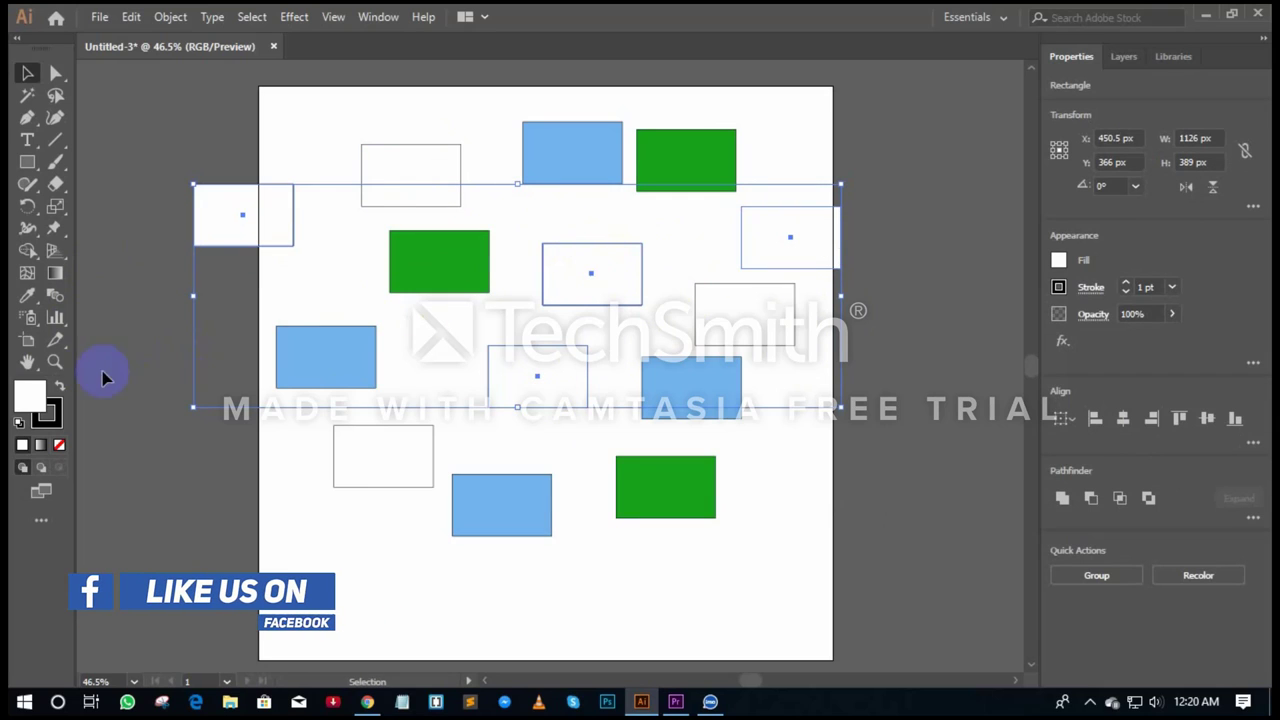
pyautogui.doubleClick(27, 396)
pyautogui.click(571, 274)
pyautogui.click(600, 249)
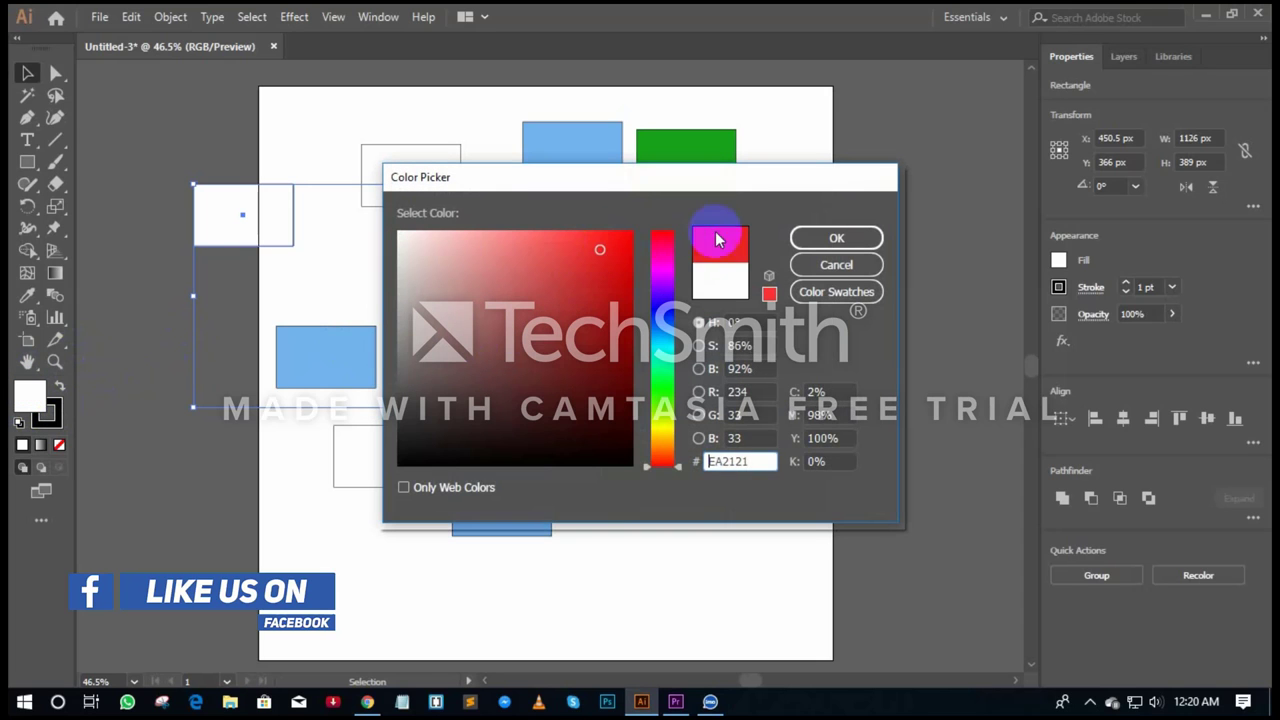
pyautogui.click(803, 237)
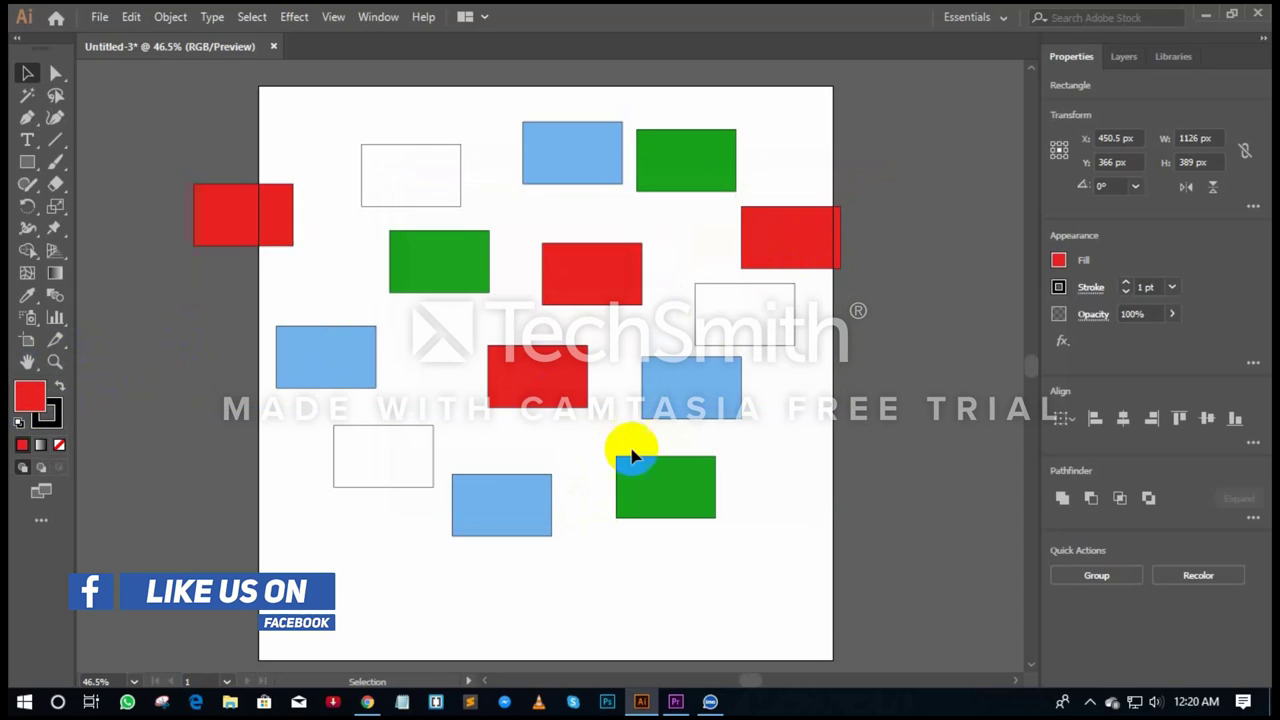
# Fill the last three white rectangles near-black and deselect them.
pyautogui.keyDown('shift'); pyautogui.click(771, 329); pyautogui.keyUp('shift')
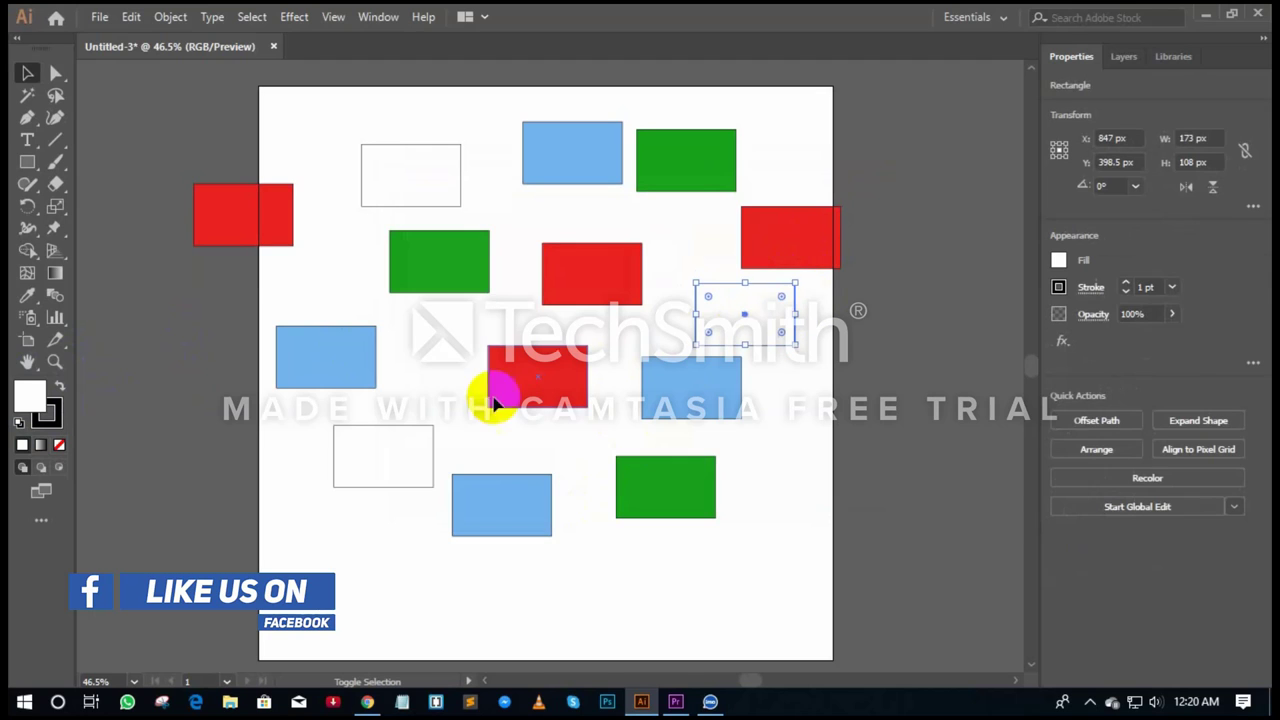
pyautogui.keyDown('shift'); pyautogui.click(395, 458); pyautogui.keyUp('shift')
pyautogui.moveTo(500, 175); pyautogui.dragTo(424, 192)
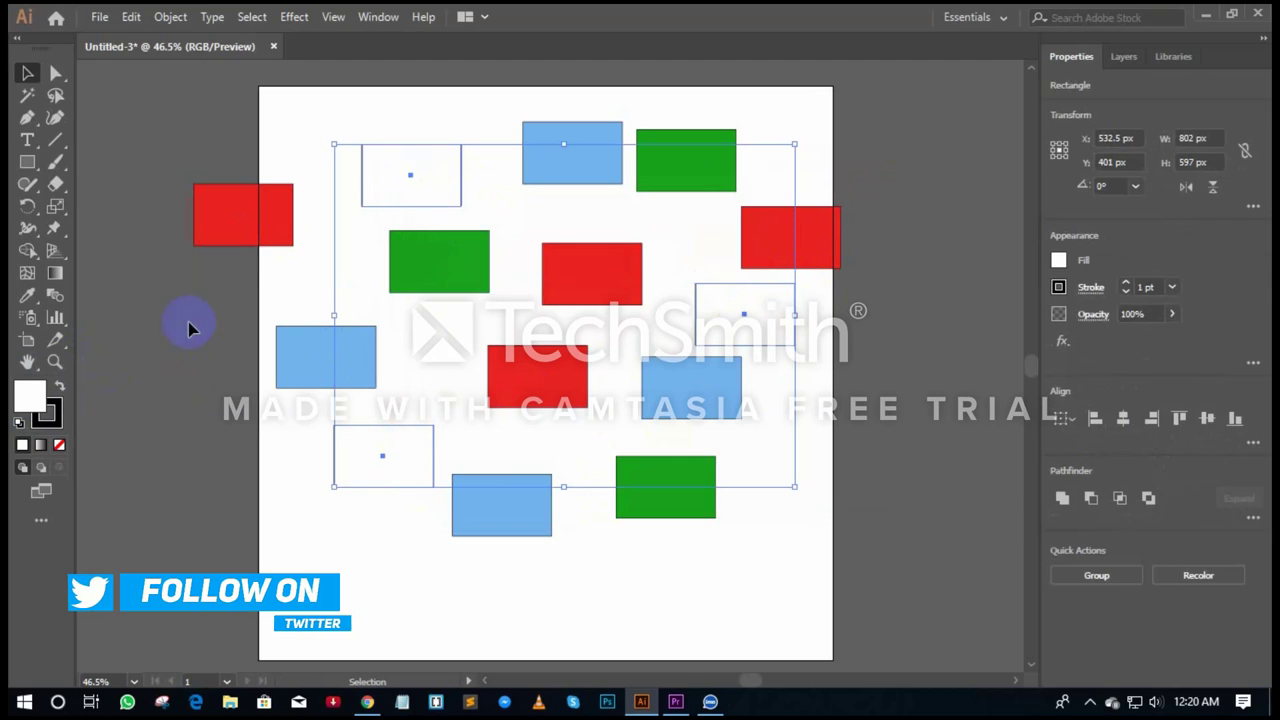
pyautogui.doubleClick(30, 396)
pyautogui.moveTo(494, 387); pyautogui.dragTo(575, 457)
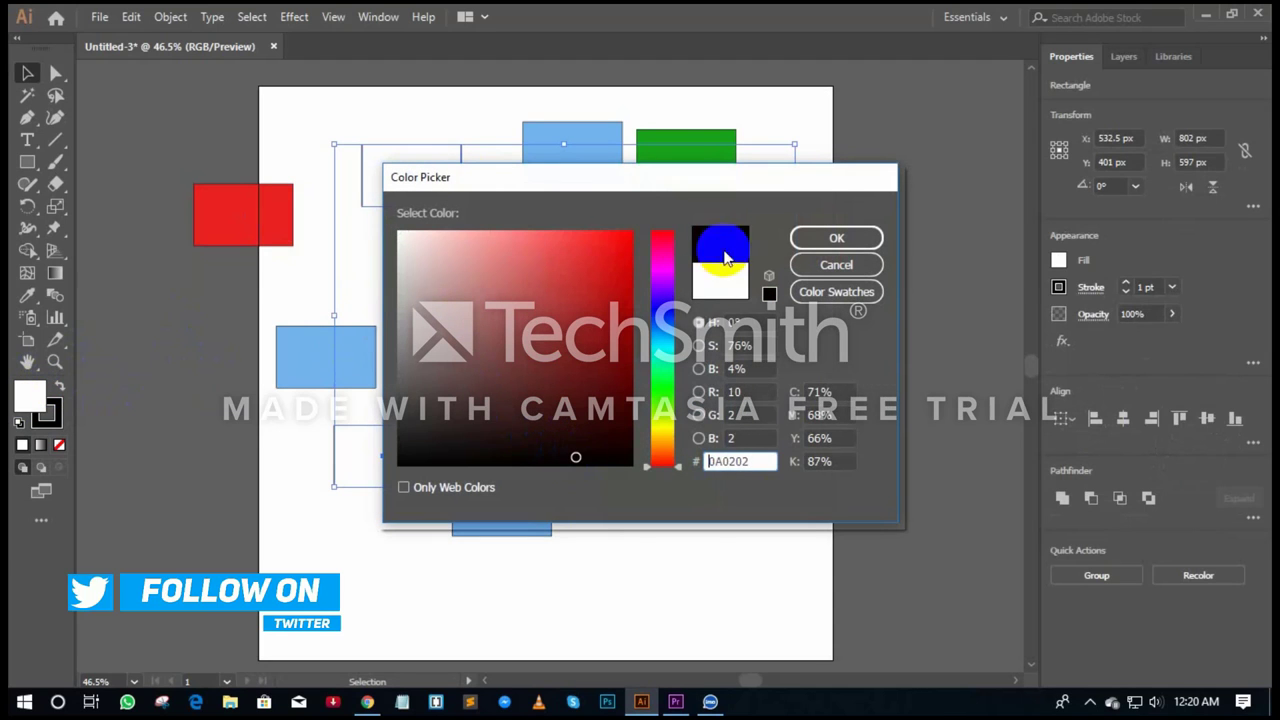
pyautogui.click(836, 237)
pyautogui.click(905, 300)
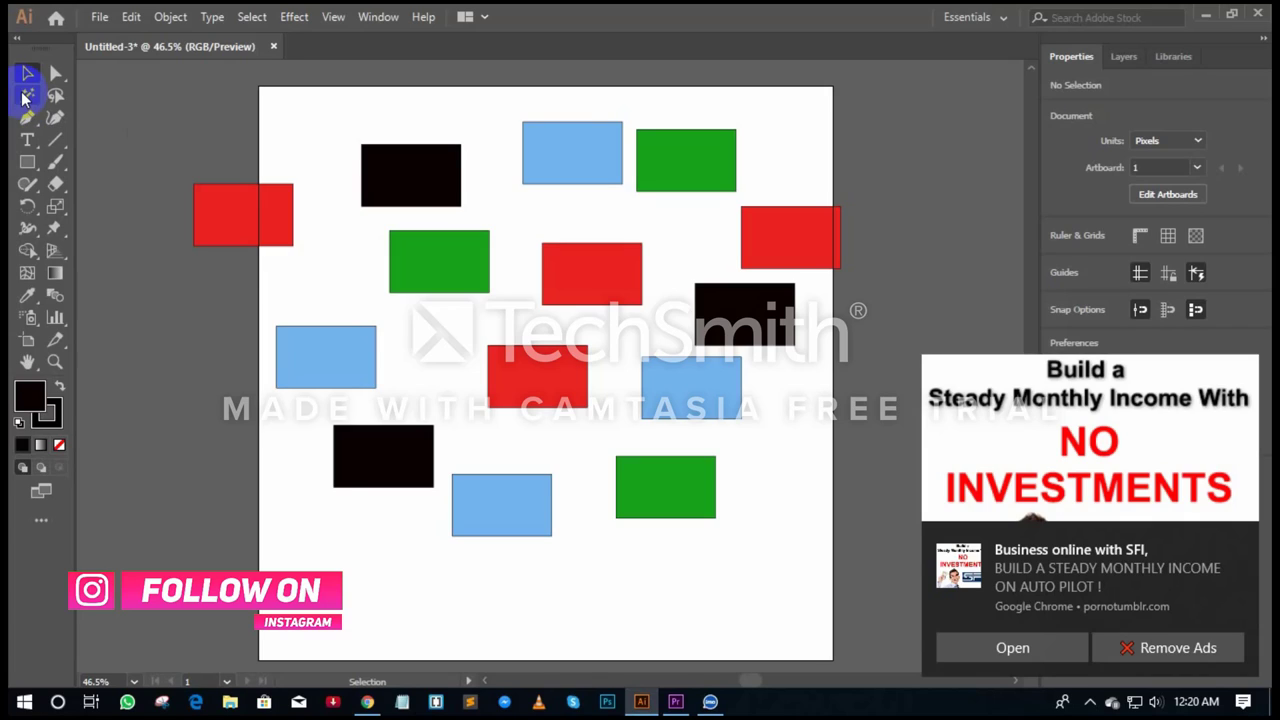
# Select every black rectangle at once with the Magic Wand tool.
pyautogui.click(26, 97)
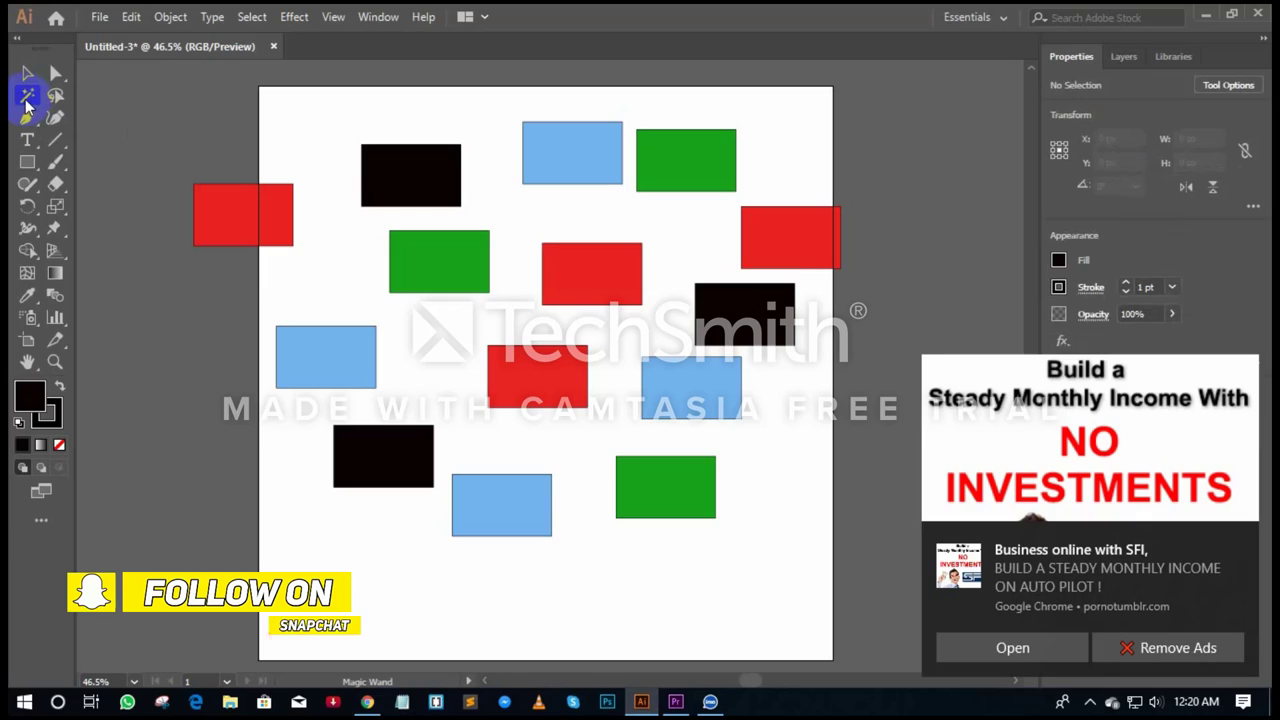
pyautogui.click(25, 74)
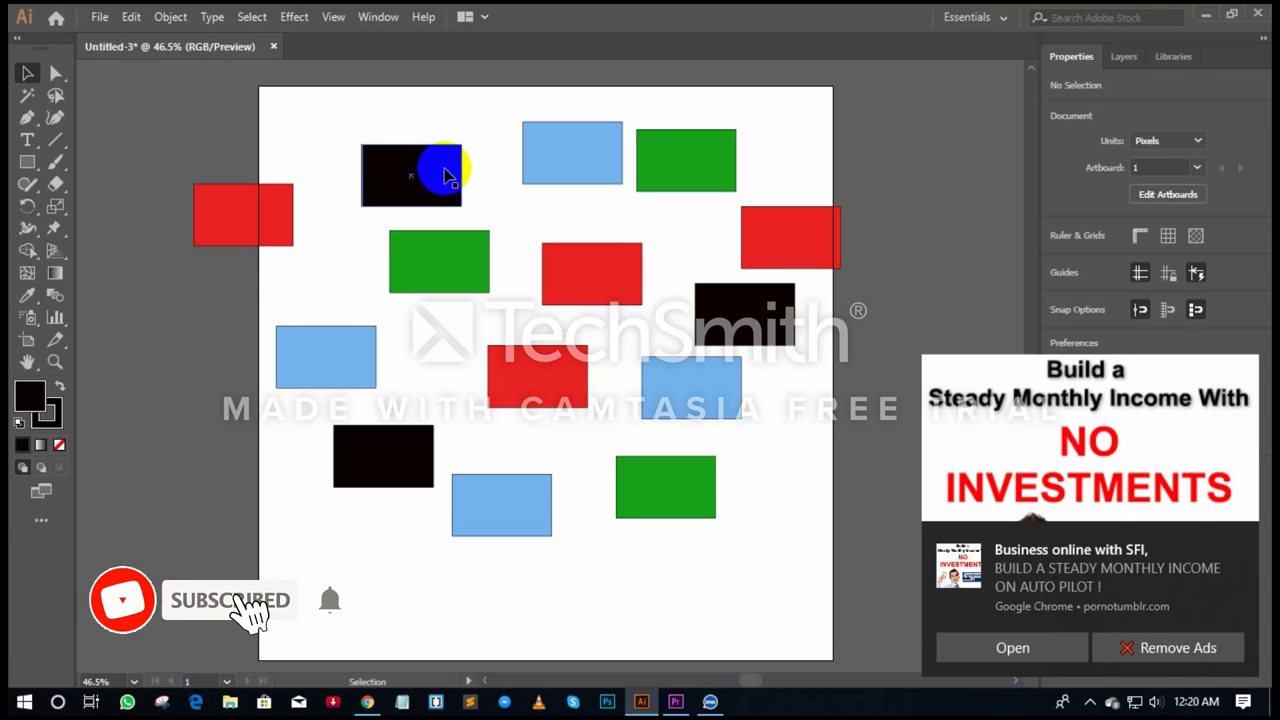
pyautogui.click(28, 98)
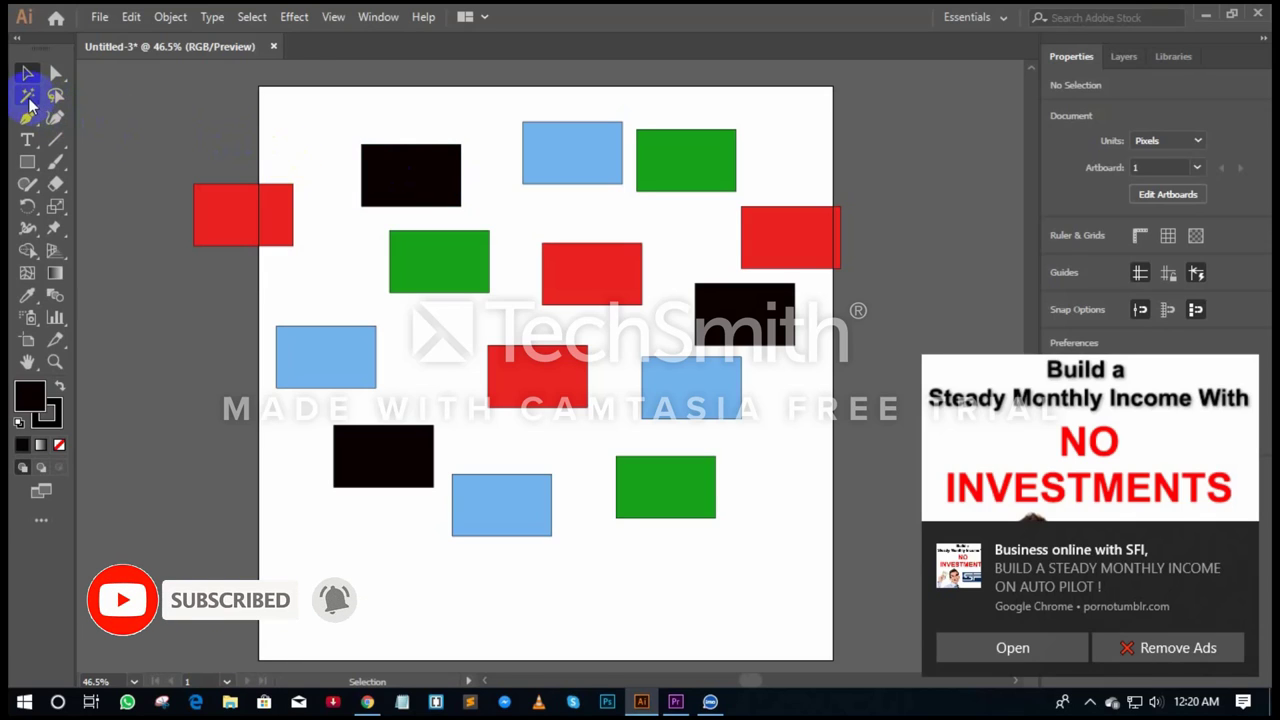
pyautogui.click(367, 171)
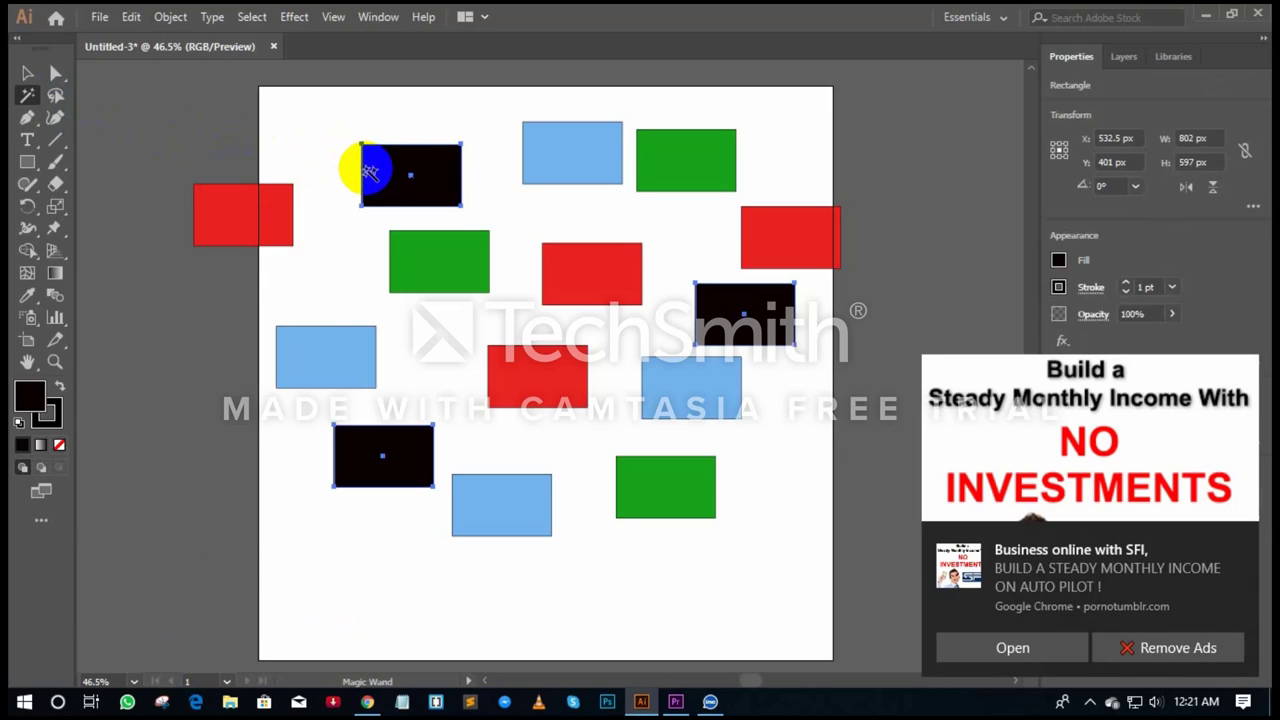
# Reselect the three black rectangles by Shift-clicking them with the Selection tool.
pyautogui.press('v')
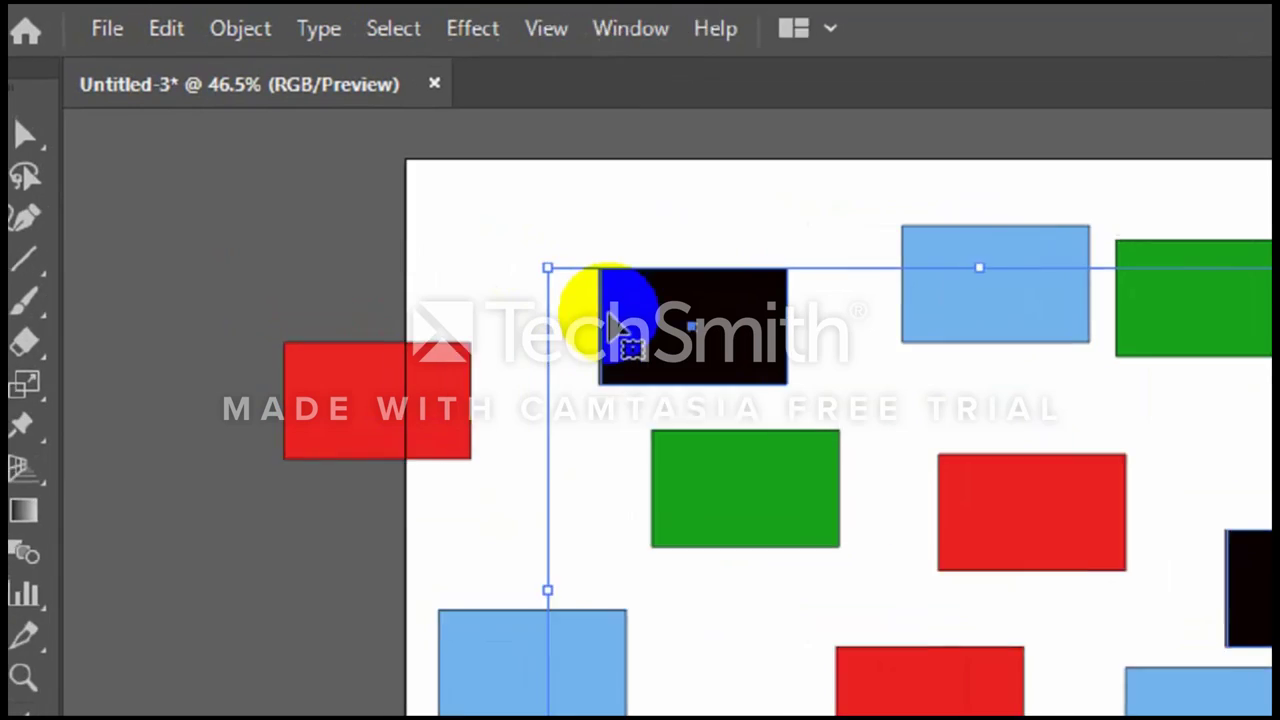
pyautogui.click(375, 172)
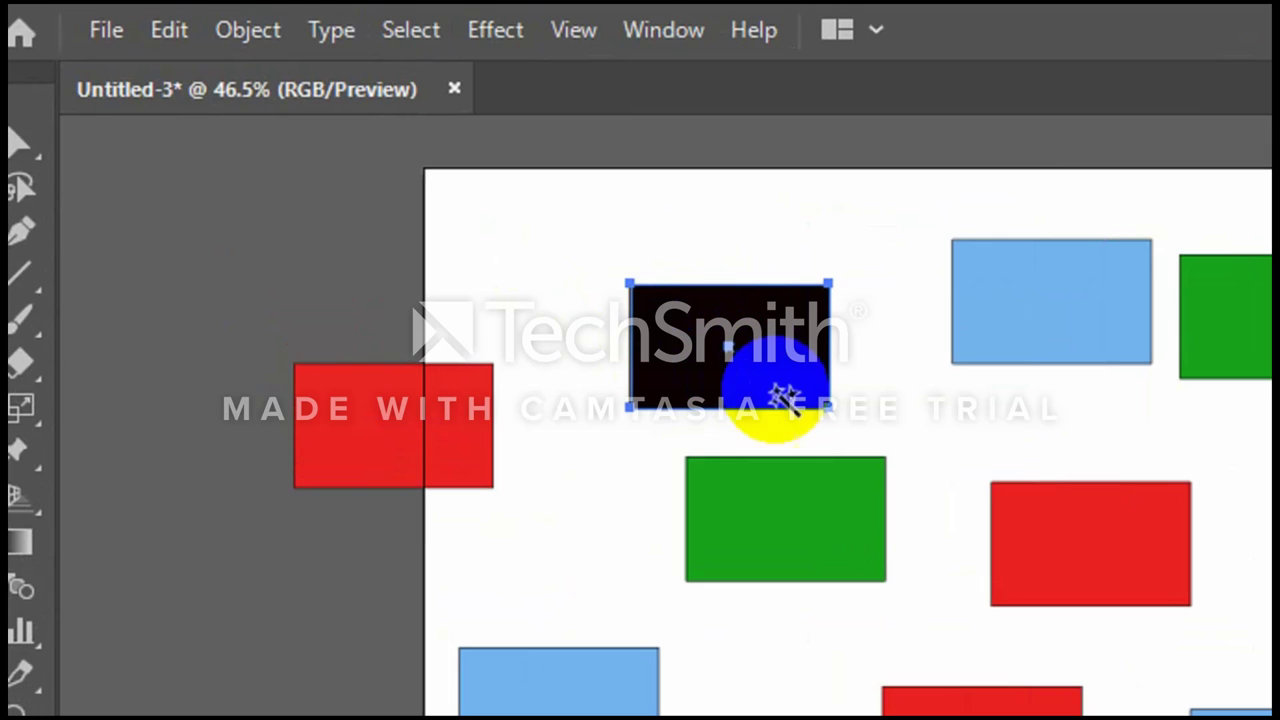
pyautogui.keyDown('shift'); pyautogui.click(1130, 592); pyautogui.keyUp('shift')
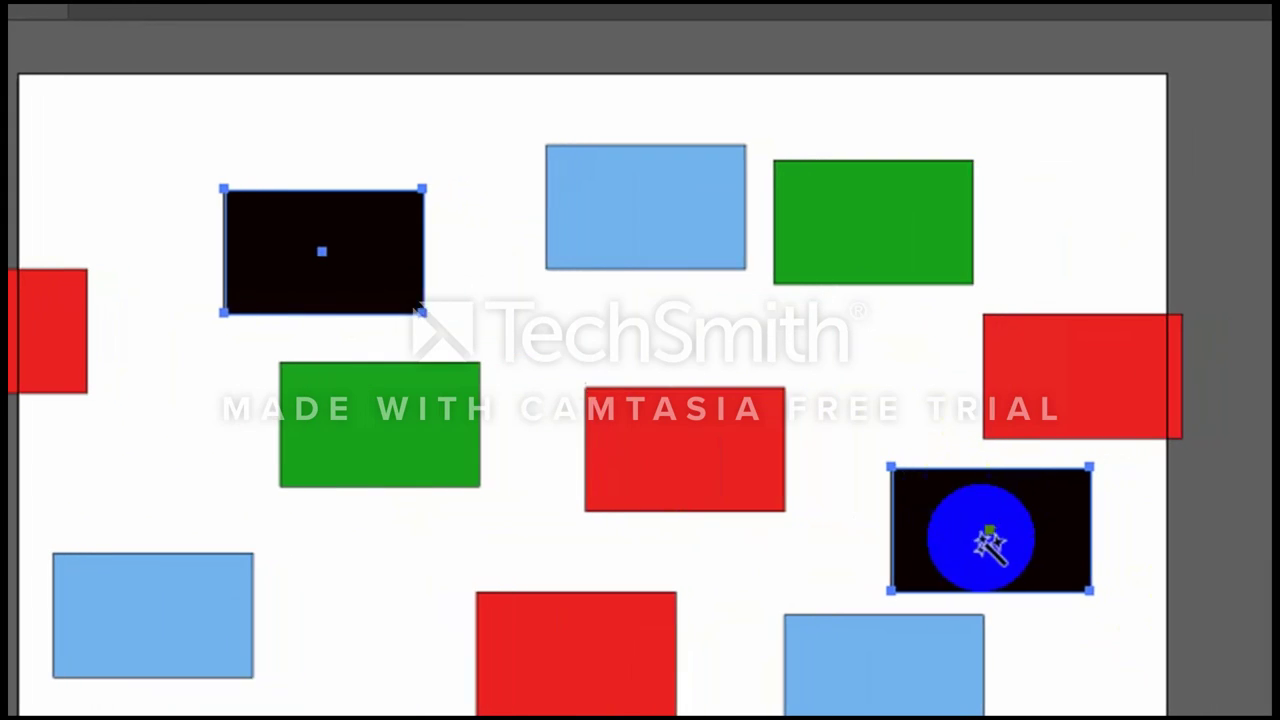
pyautogui.keyDown('shift'); pyautogui.click(330, 560); pyautogui.keyUp('shift')
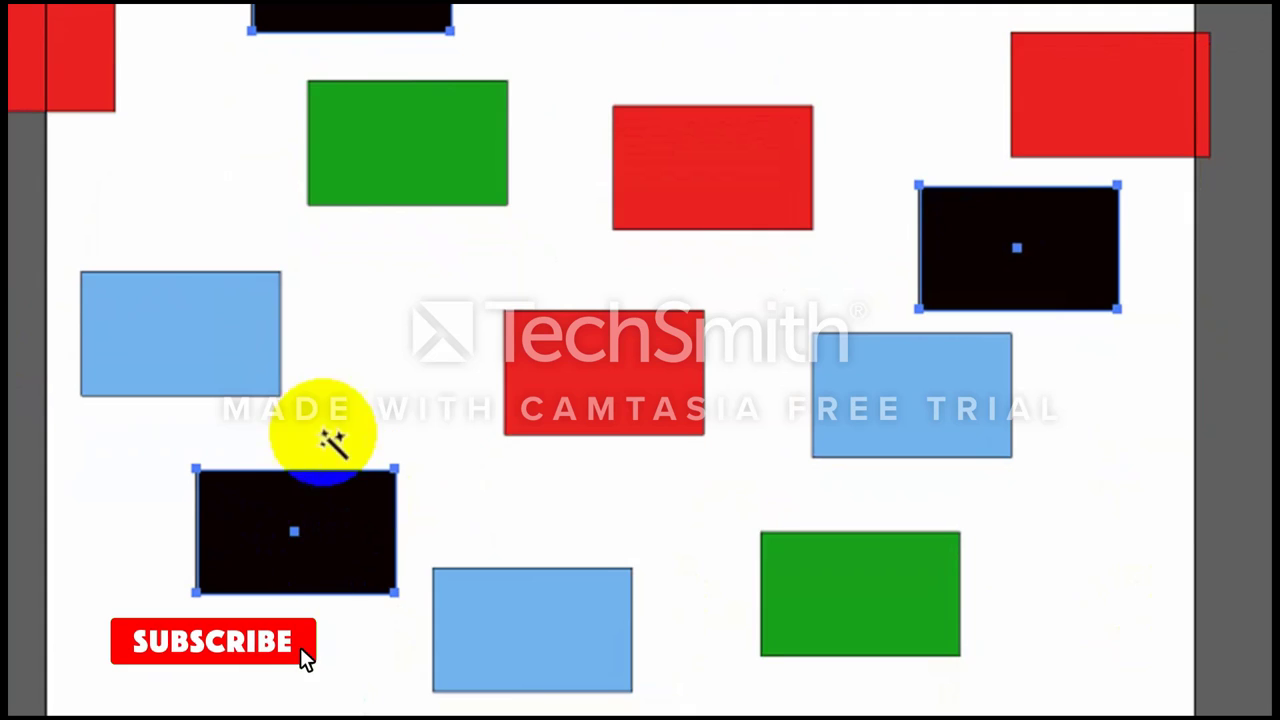
pyautogui.click(335, 518)
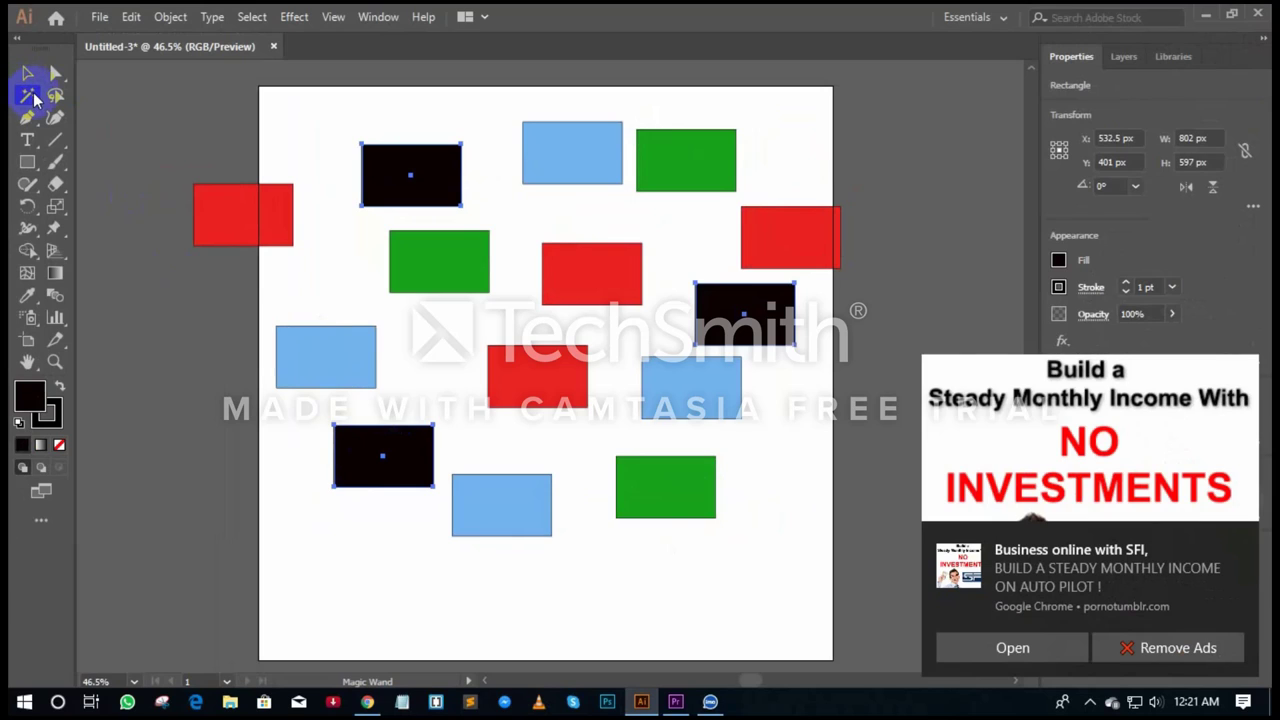
pyautogui.click(27, 72)
pyautogui.click(27, 95)
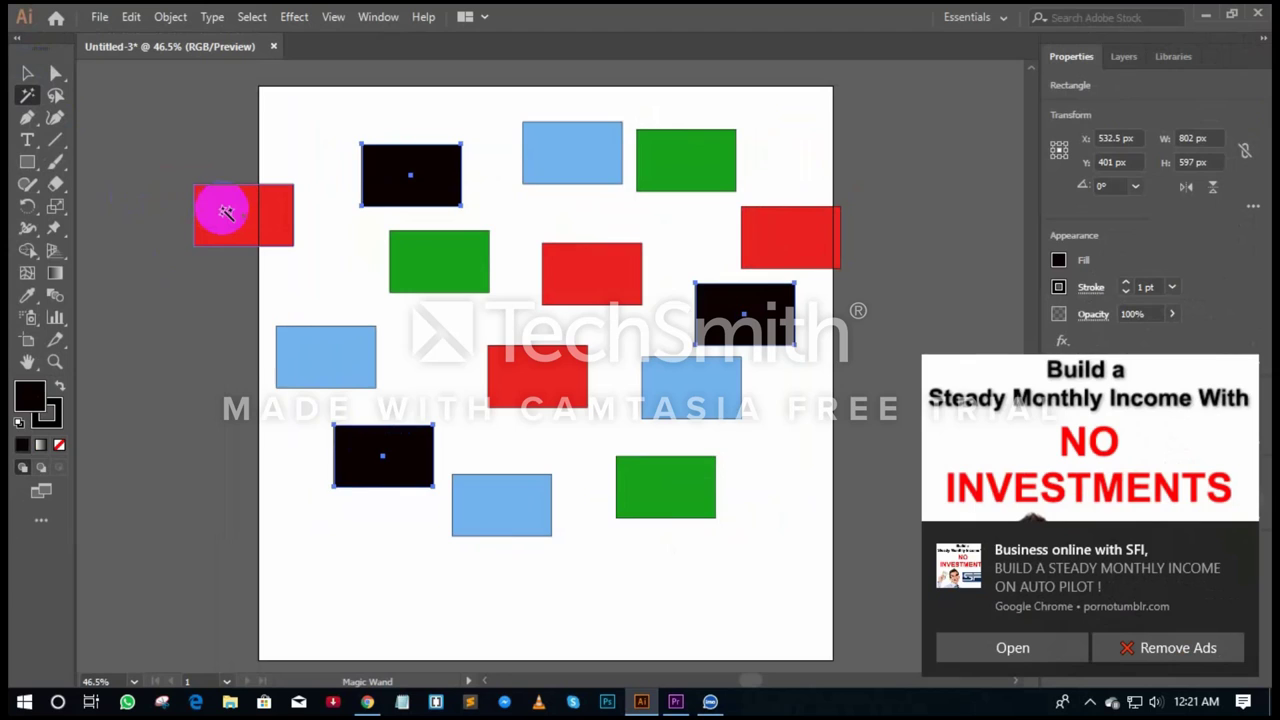
# Magic Wand-select the red group, then the blue group, and finally the green group.
pyautogui.click(226, 212)
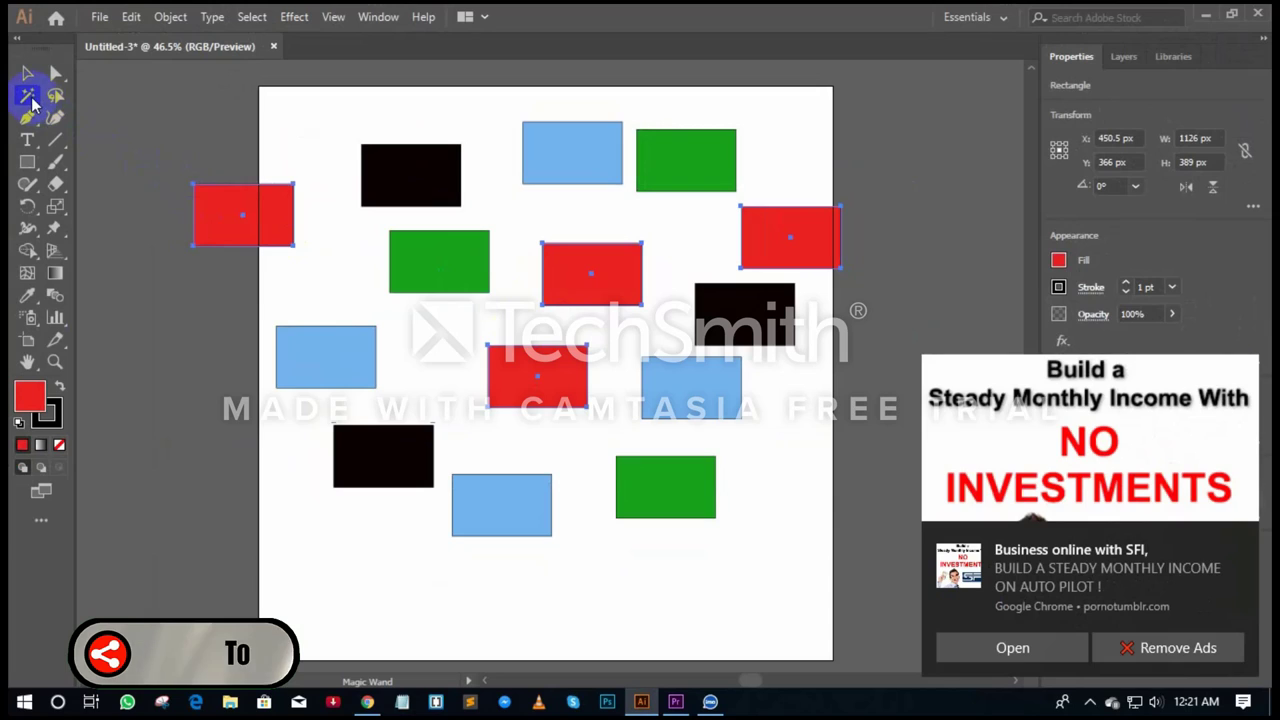
pyautogui.click(563, 165)
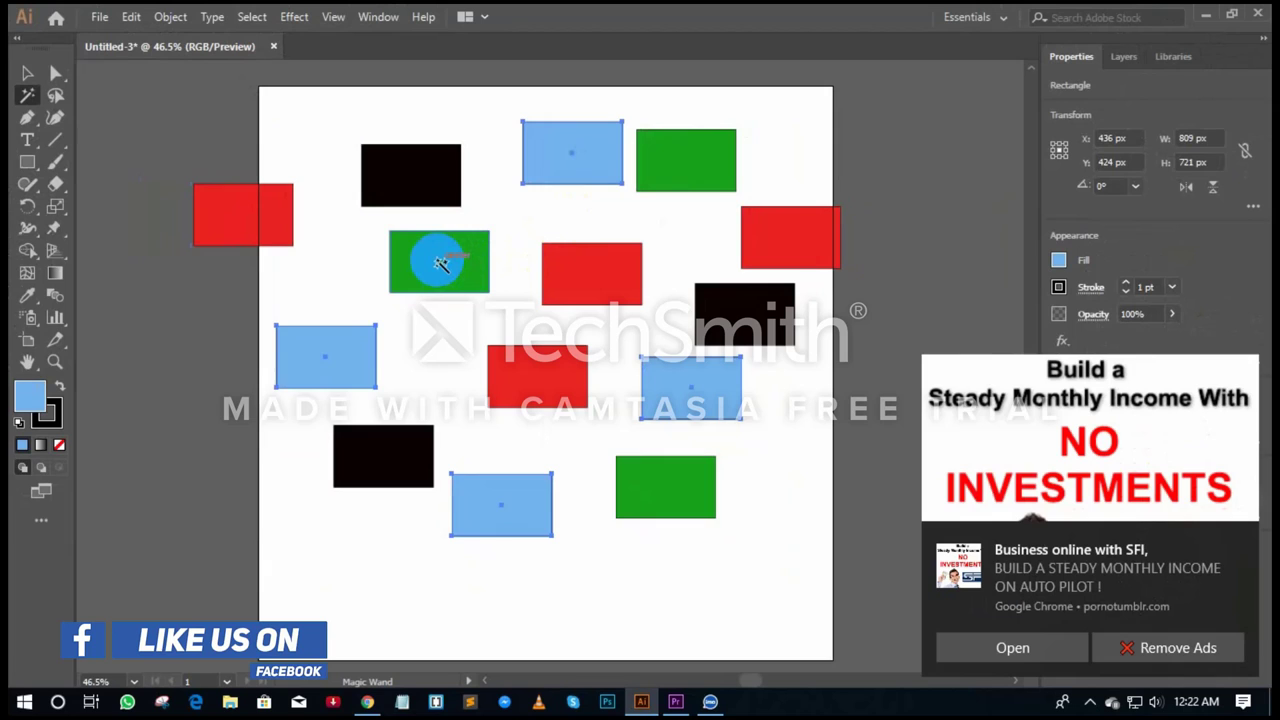
pyautogui.click(441, 263)
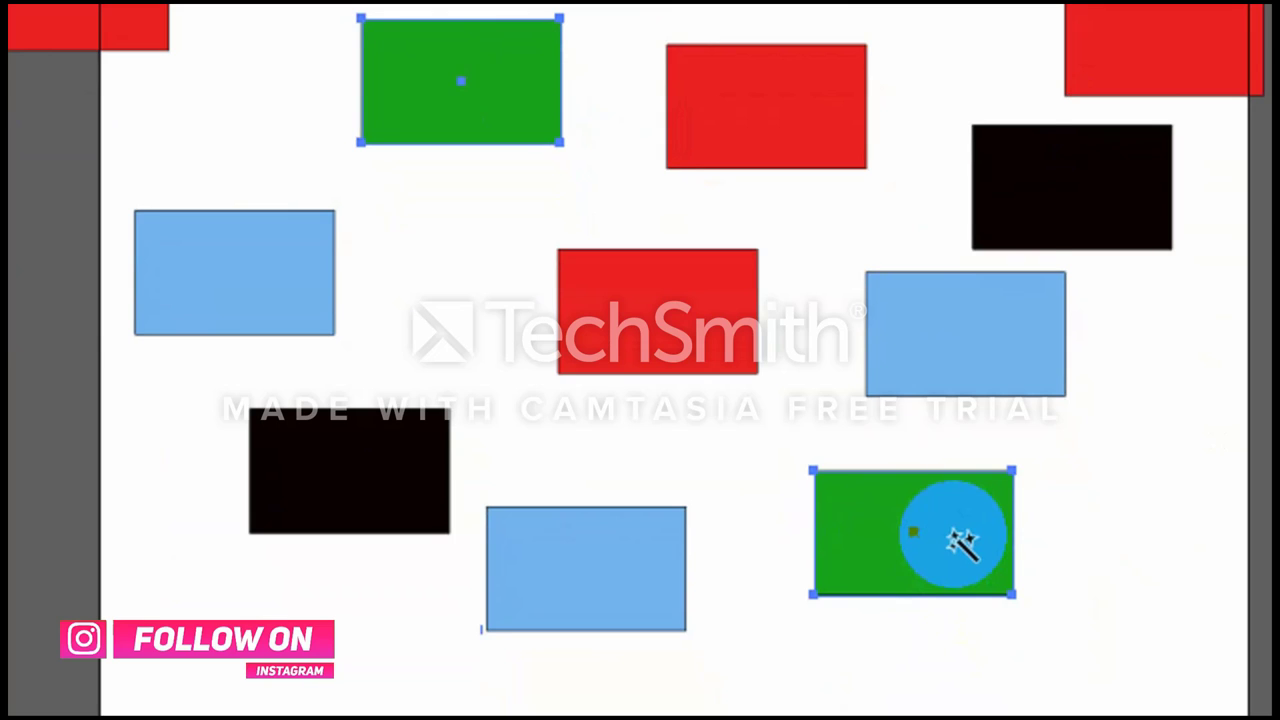
pyautogui.press('y')
pyautogui.click(950, 545)
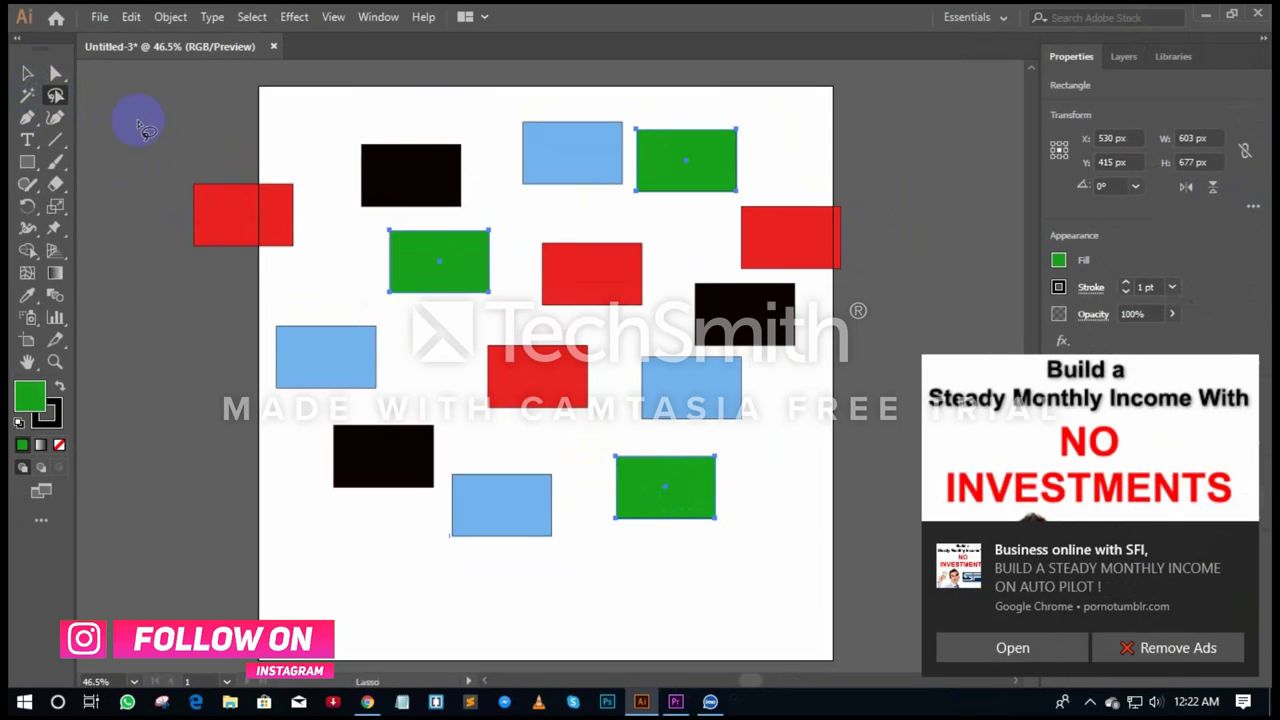
# Clear the green selection and try the Lasso before returning to the Selection tool.
pyautogui.click(25, 72)
pyautogui.click(149, 95)
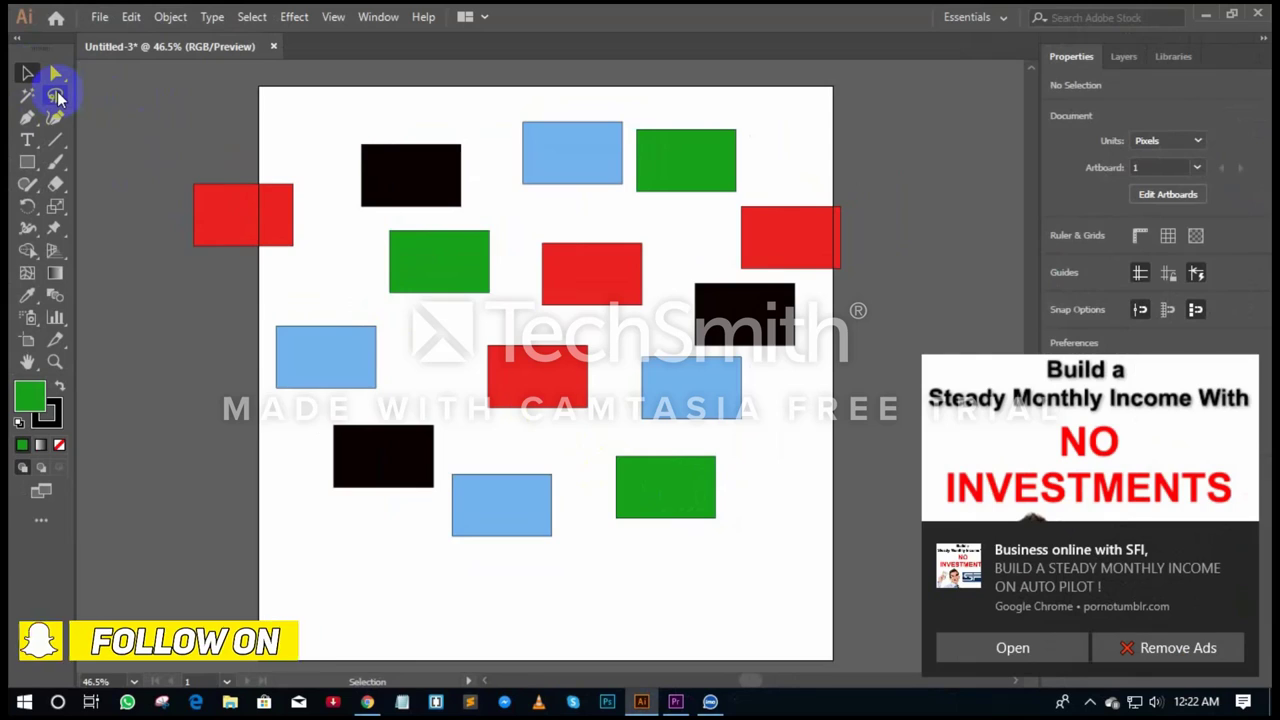
pyautogui.click(55, 96)
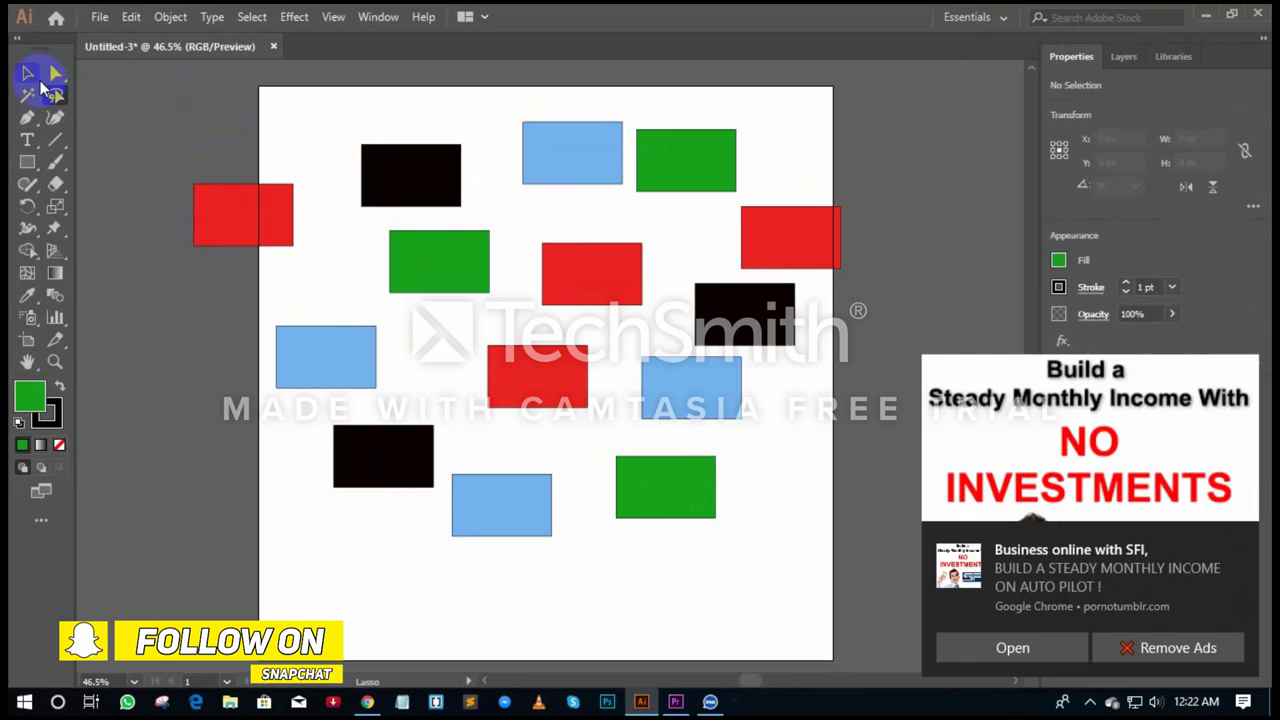
pyautogui.click(28, 73)
pyautogui.click(397, 175)
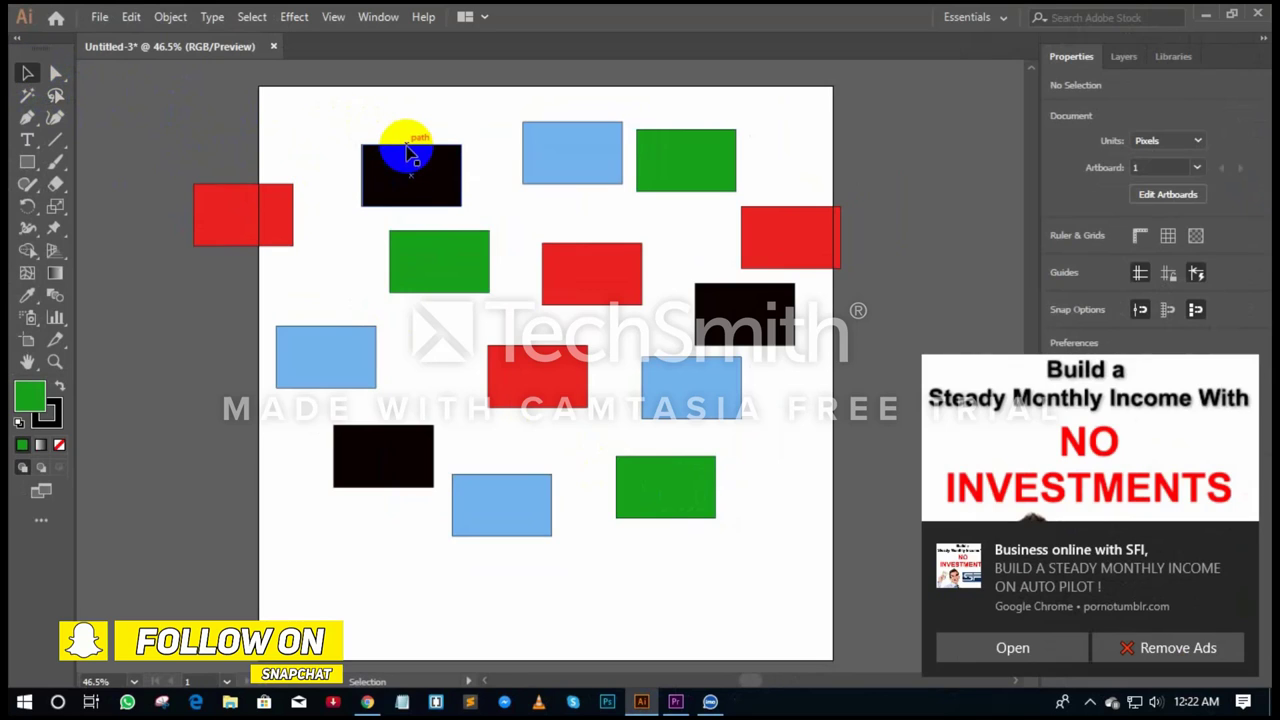
# Select the black rectangle, then the blue one plus two reds, then deselect everything.
pyautogui.click(407, 152)
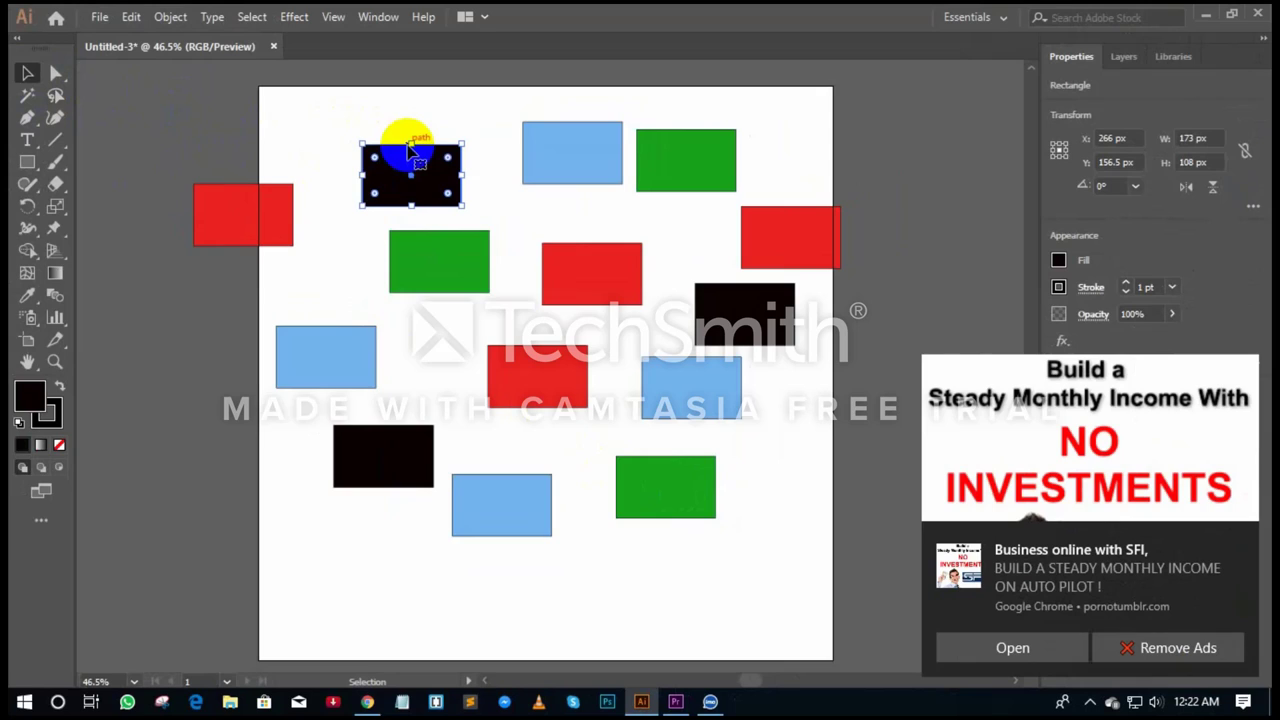
pyautogui.click(527, 146)
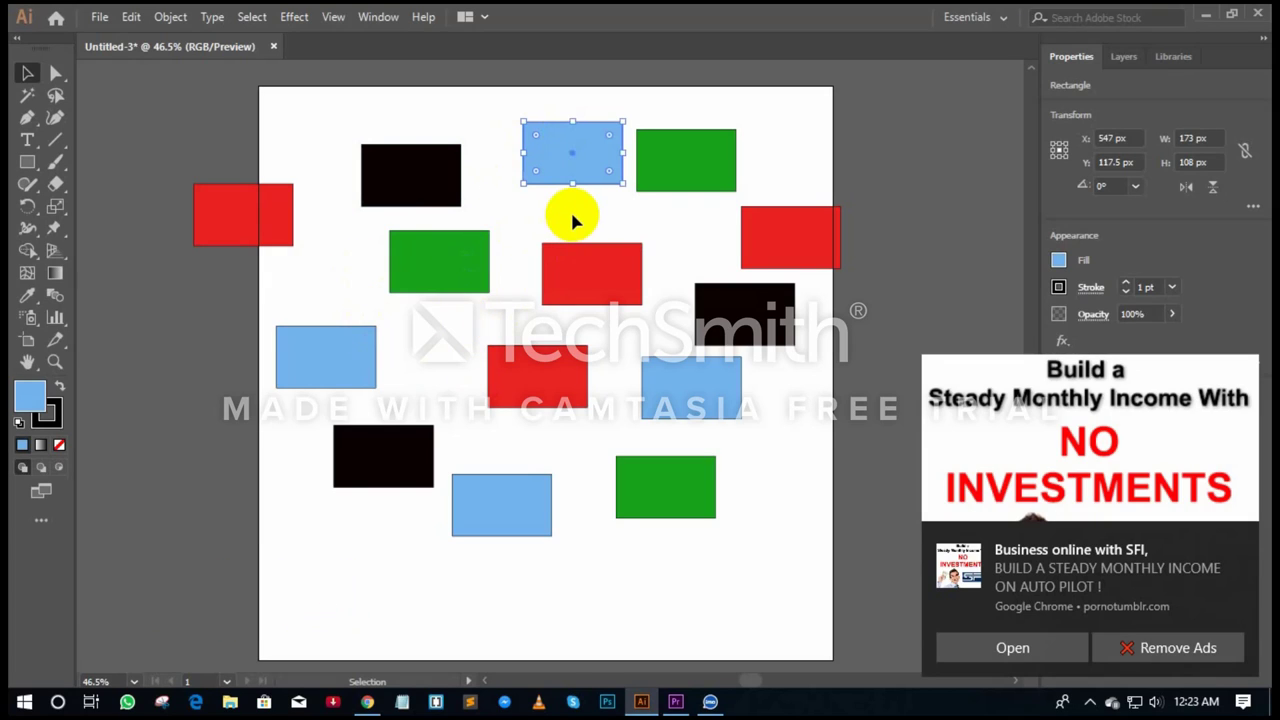
pyautogui.click(577, 252)
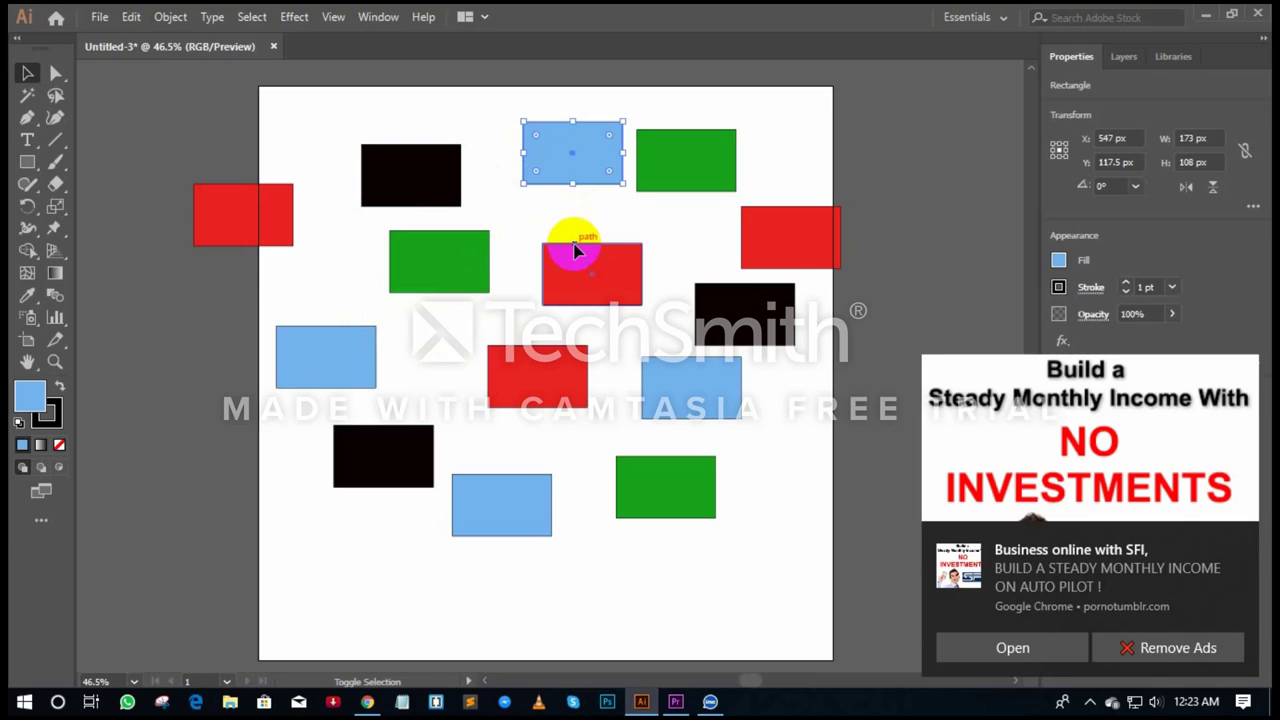
pyautogui.keyDown('shift'); pyautogui.click(545, 345); pyautogui.keyUp('shift')
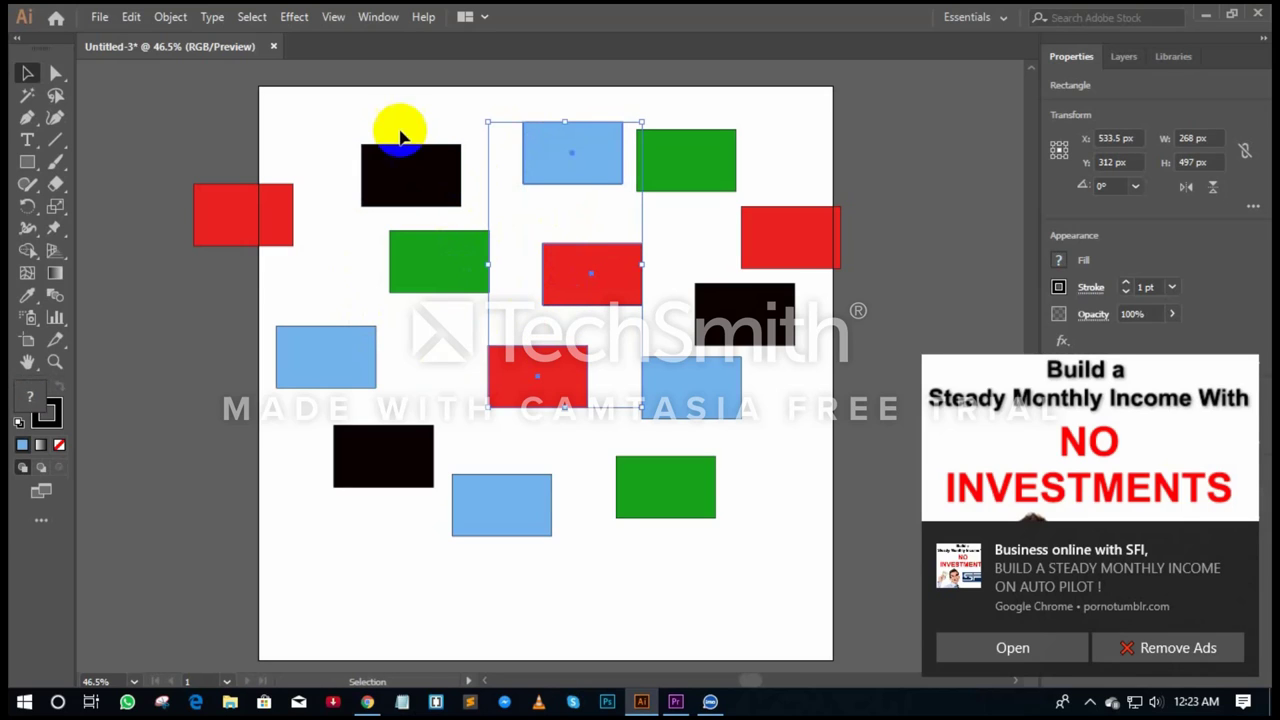
pyautogui.click(400, 135)
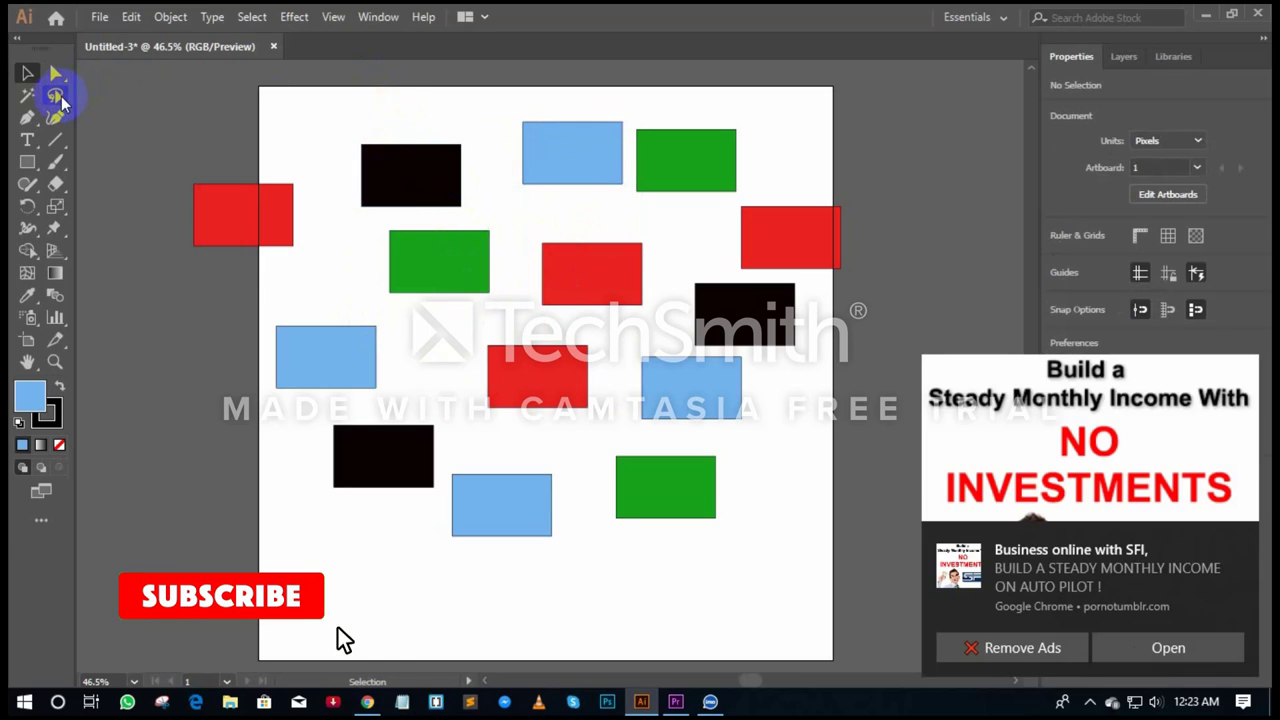
# Lasso the top blue and middle red rectangles, then the lower black, blue and green ones.
pyautogui.click(55, 96)
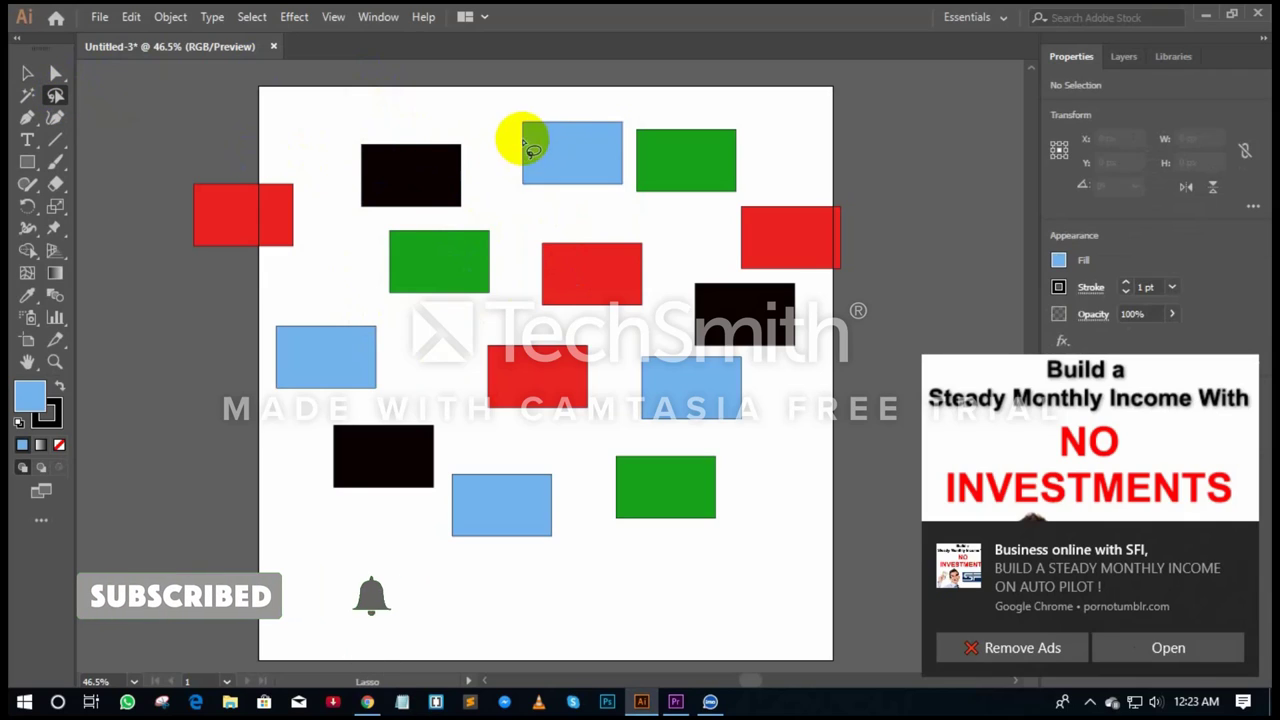
pyautogui.moveTo(562, 122); pyautogui.dragTo(565, 375)
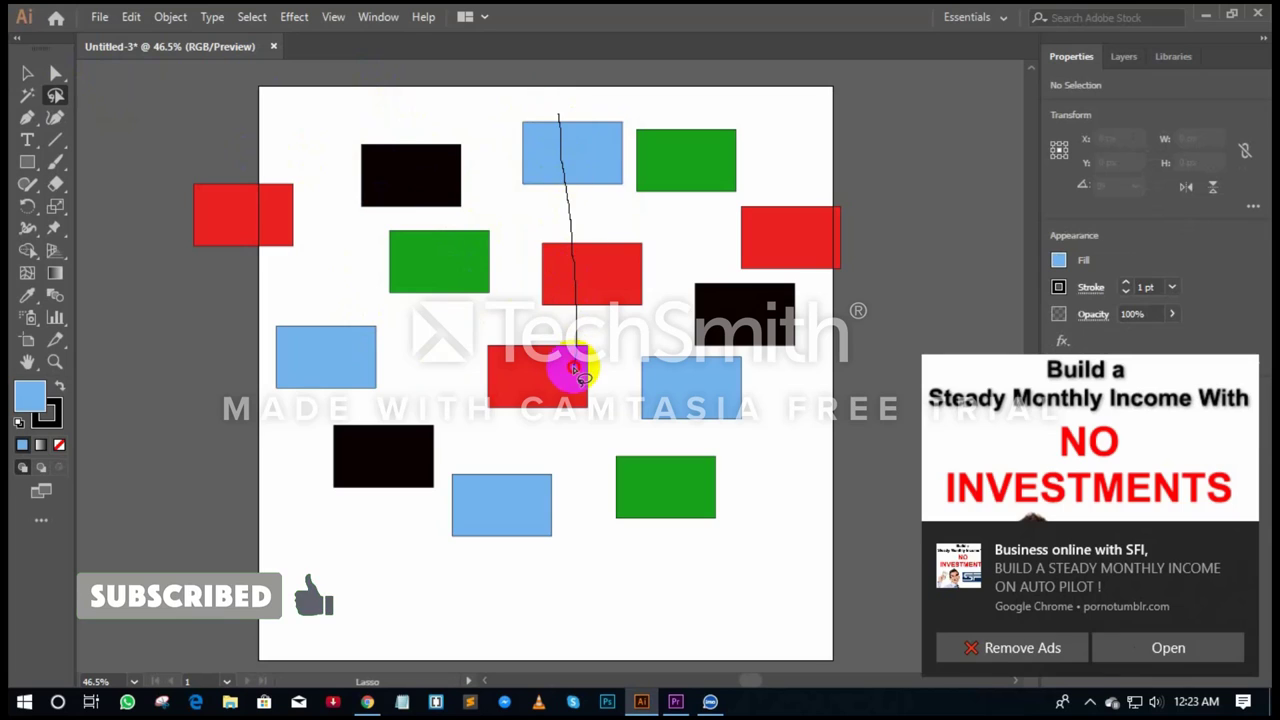
pyautogui.press('v')
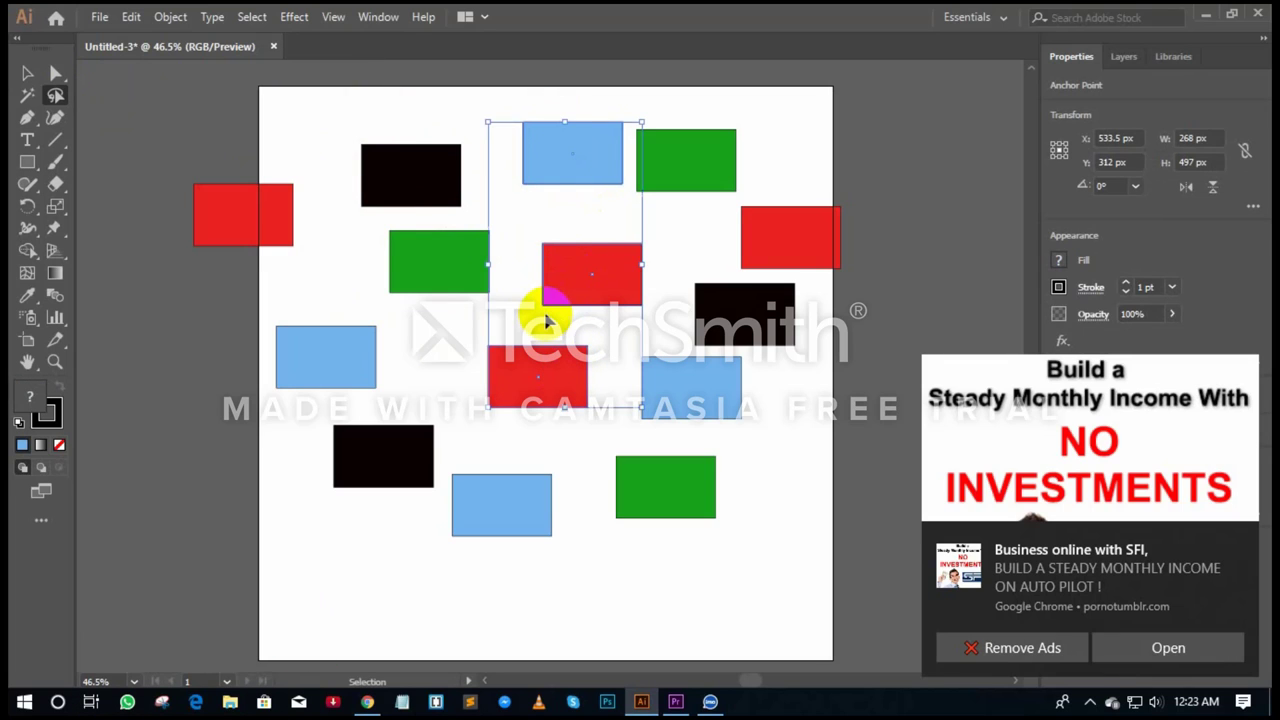
pyautogui.press('q')
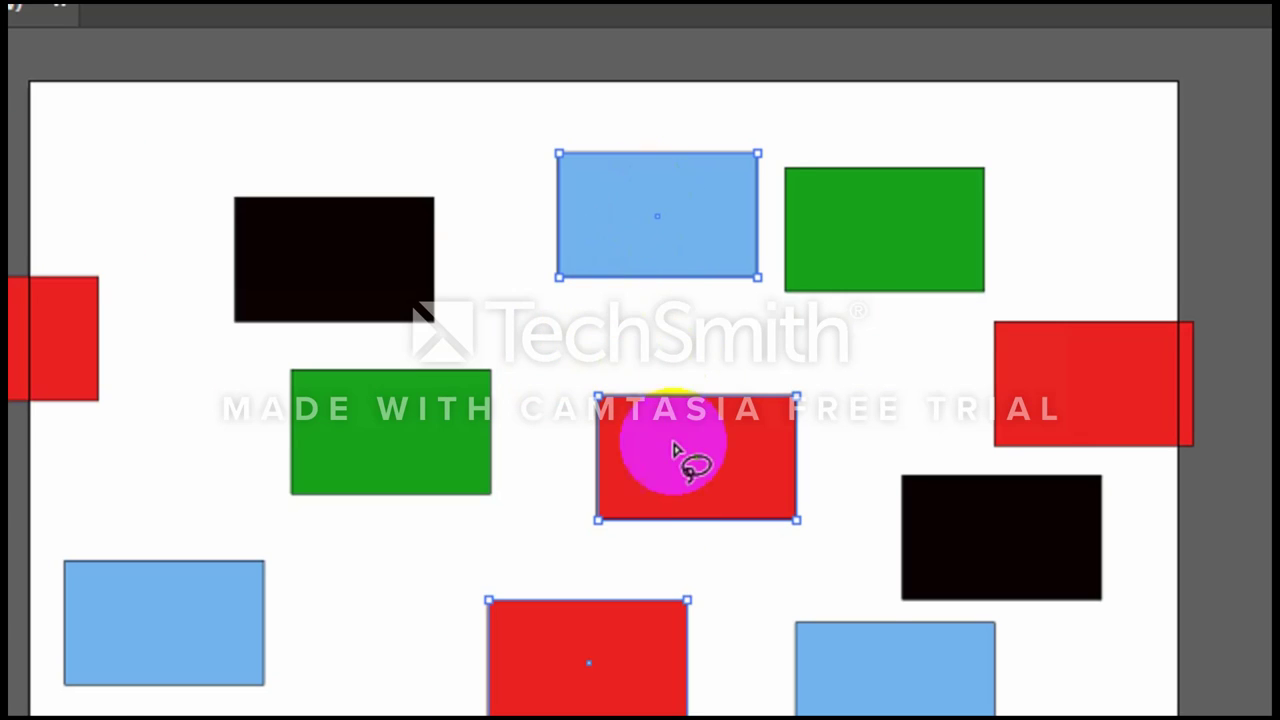
pyautogui.press('v')
pyautogui.press('q')
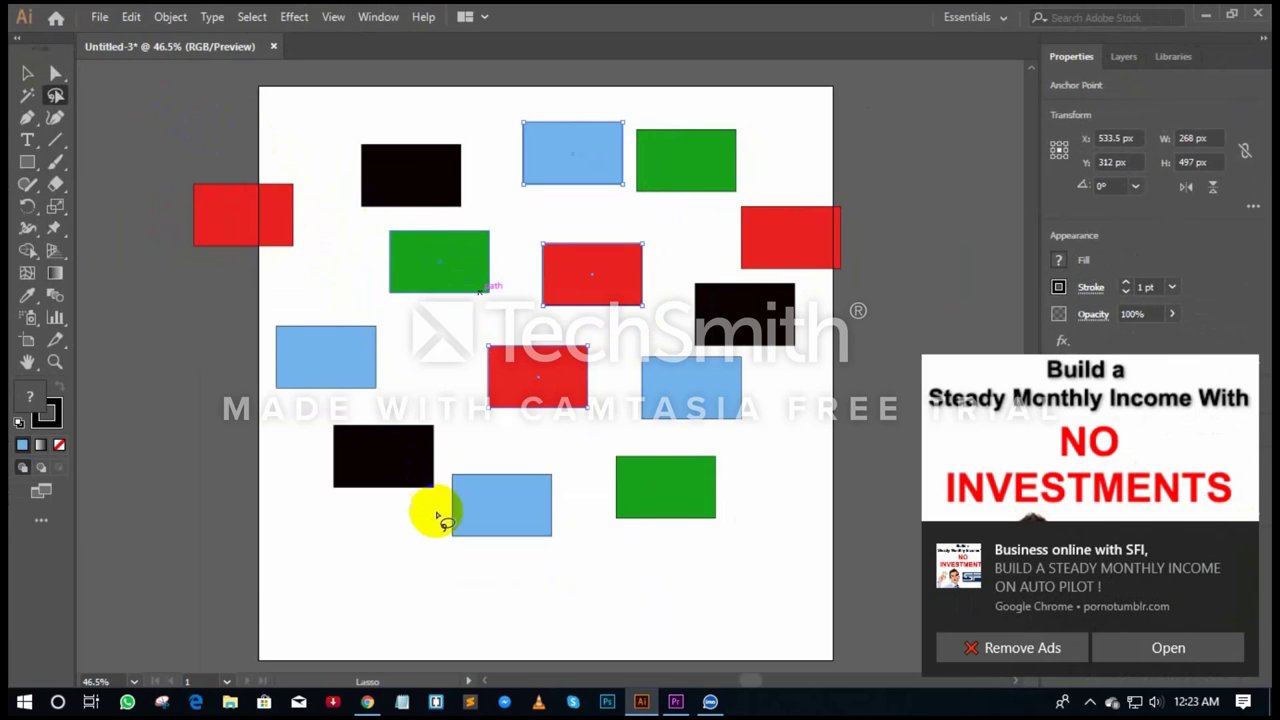
pyautogui.moveTo(330, 455); pyautogui.dragTo(680, 492)
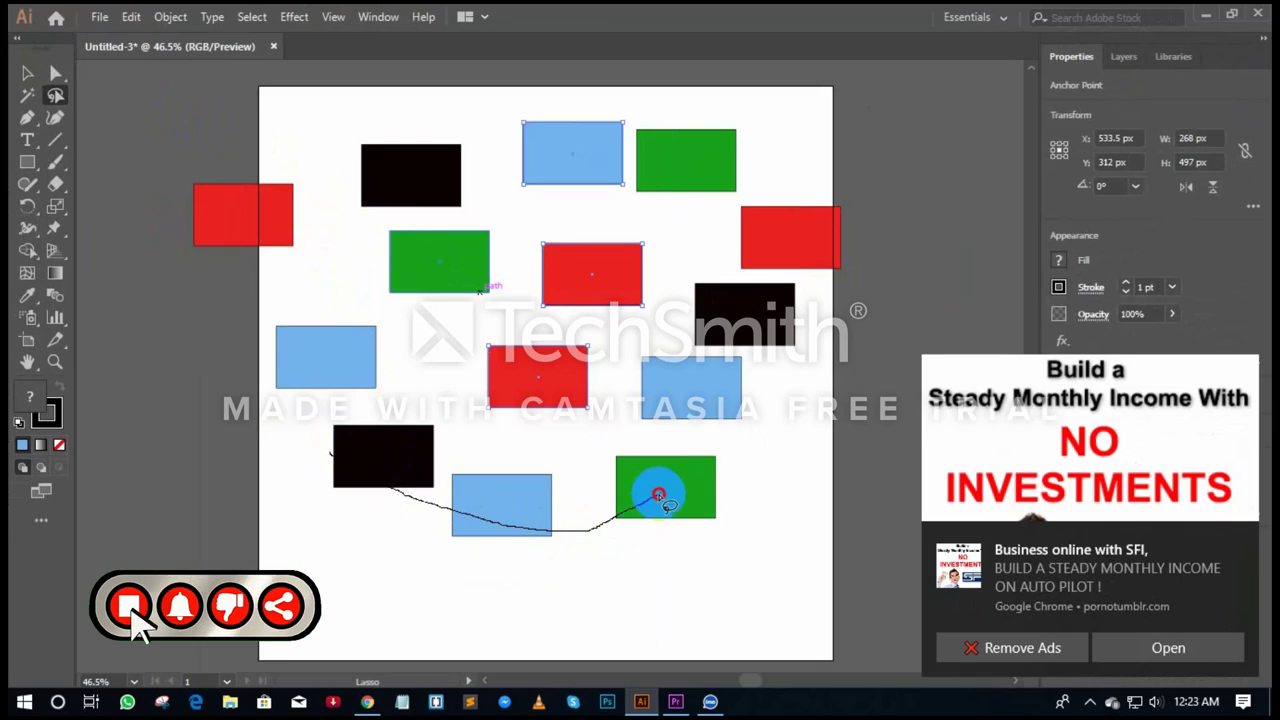
pyautogui.press('v')
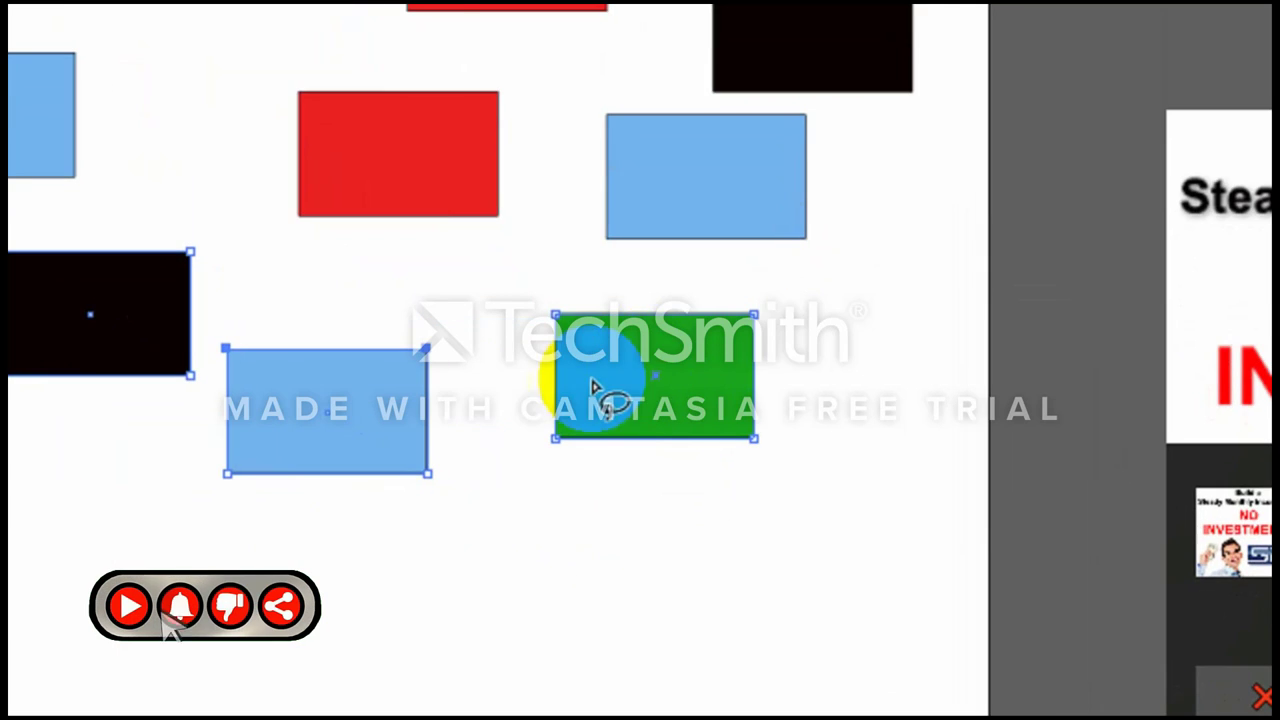
pyautogui.click(135, 364)
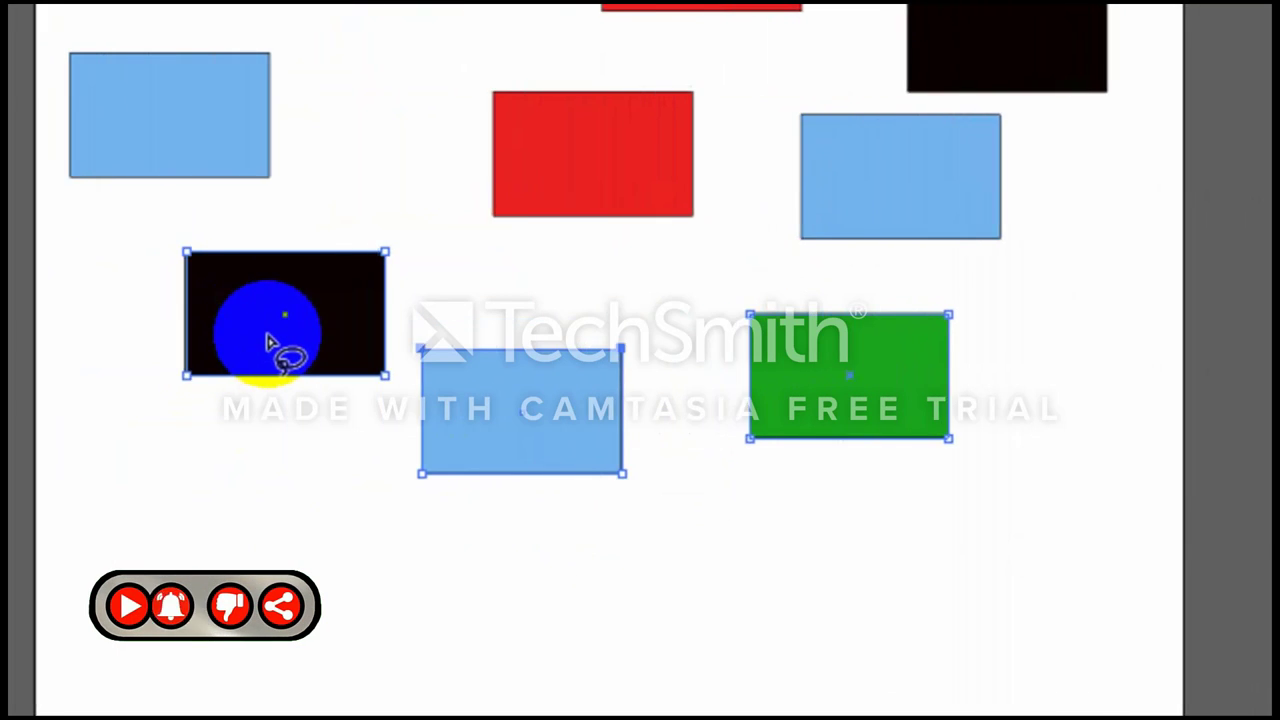
pyautogui.press('q')
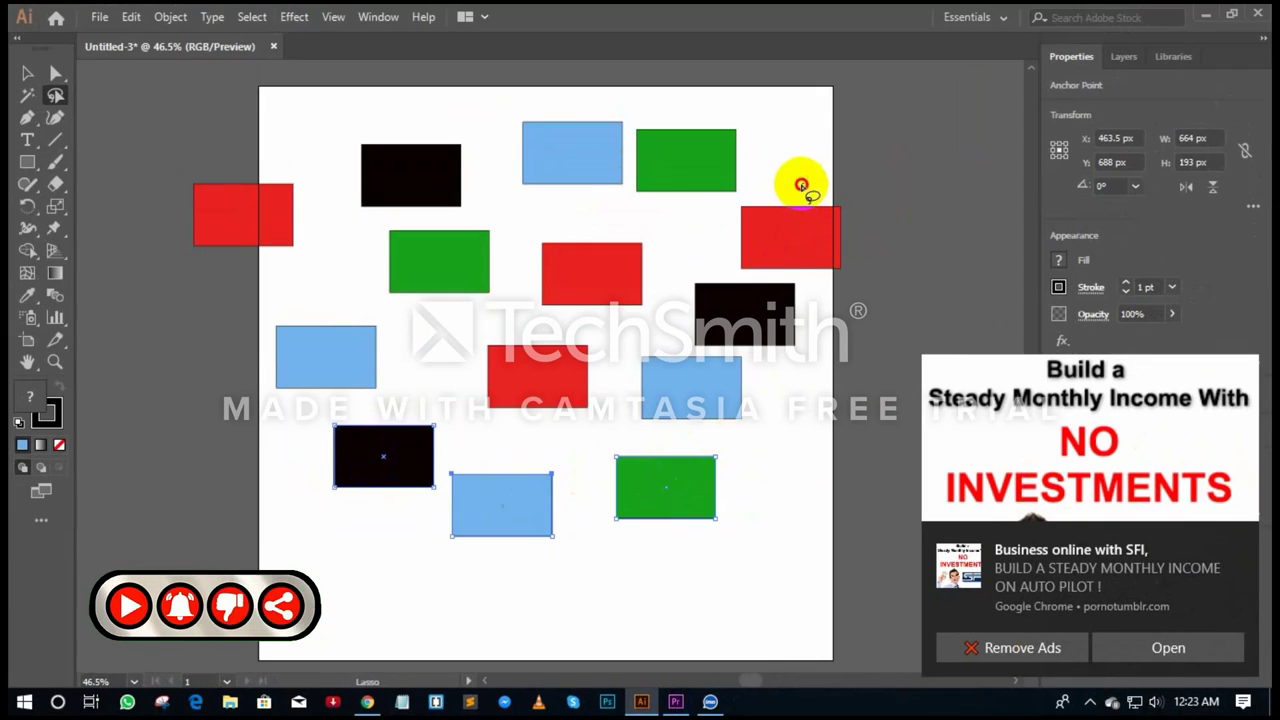
# Lasso the right-side rectangles, then six rectangles from the left red to the lower green.
pyautogui.moveTo(803, 183); pyautogui.dragTo(706, 398)
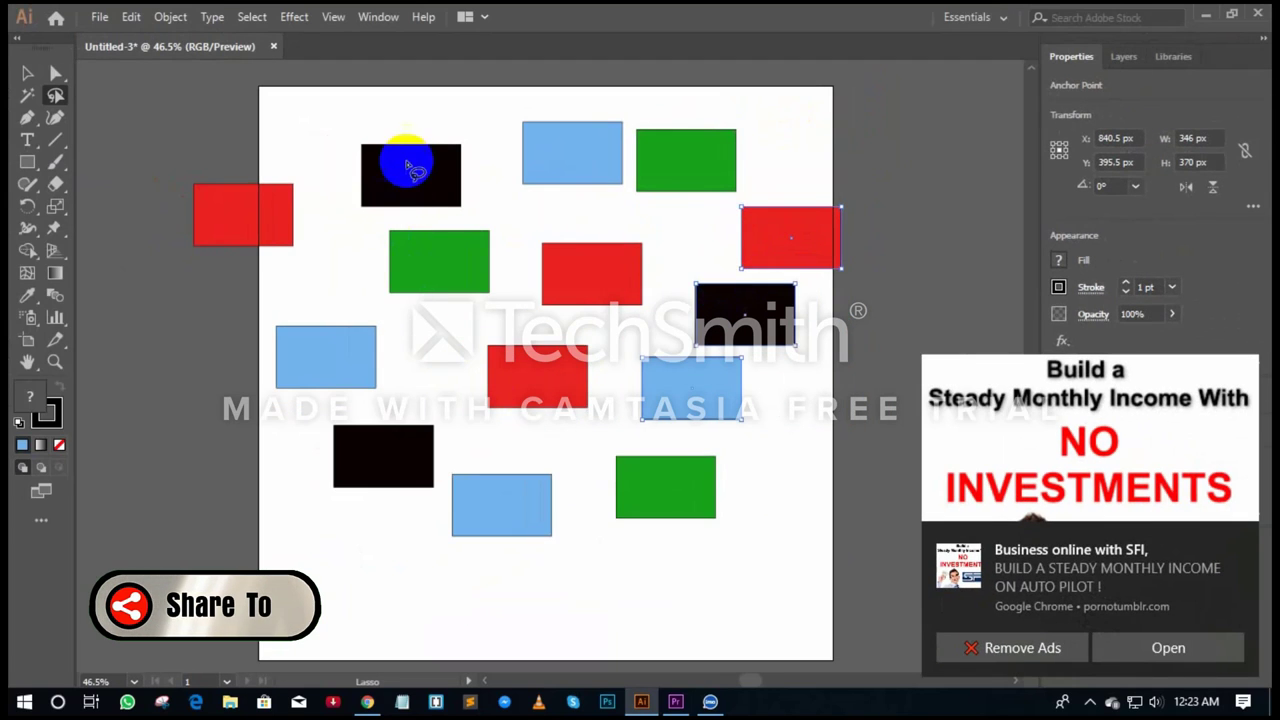
pyautogui.moveTo(408, 137)
pyautogui.mouseDown()
pyautogui.moveTo(443, 337)
pyautogui.moveTo(735, 400)
pyautogui.moveTo(714, 386)
pyautogui.mouseUp()
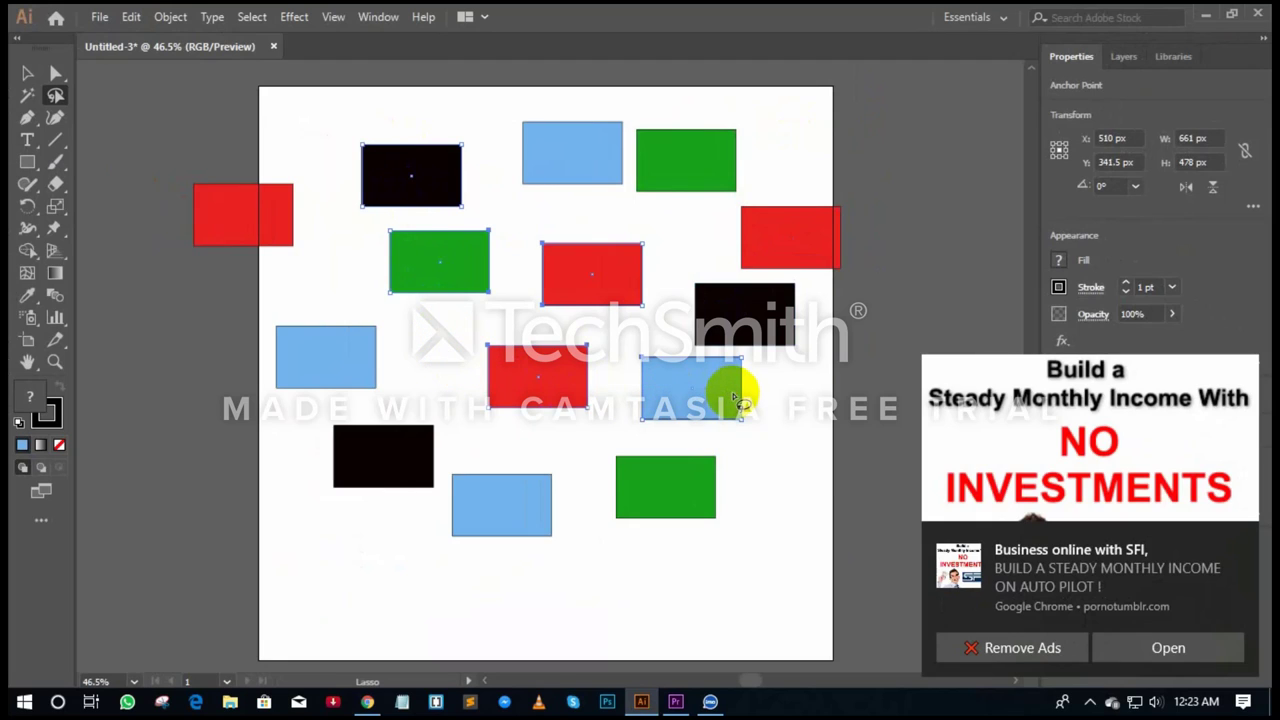
pyautogui.press('v')
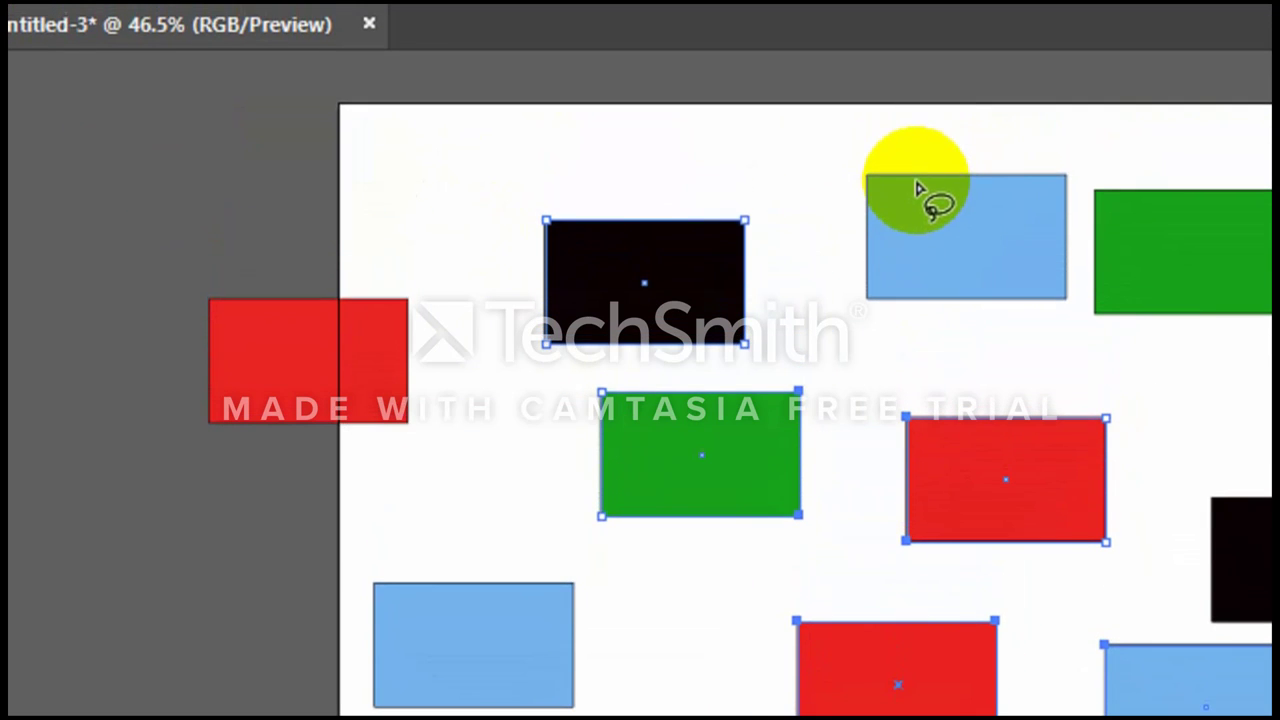
pyautogui.moveTo(312, 306); pyautogui.dragTo(471, 576)
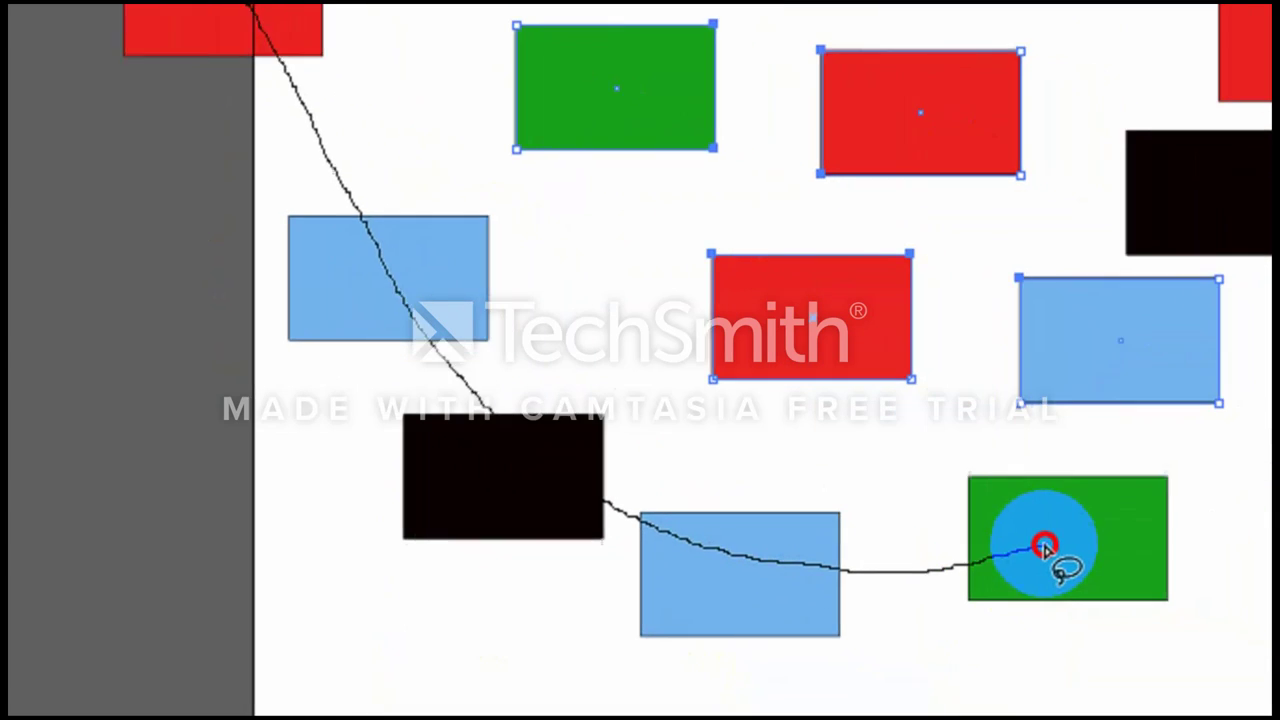
pyautogui.moveTo(471, 576); pyautogui.dragTo(983, 543)
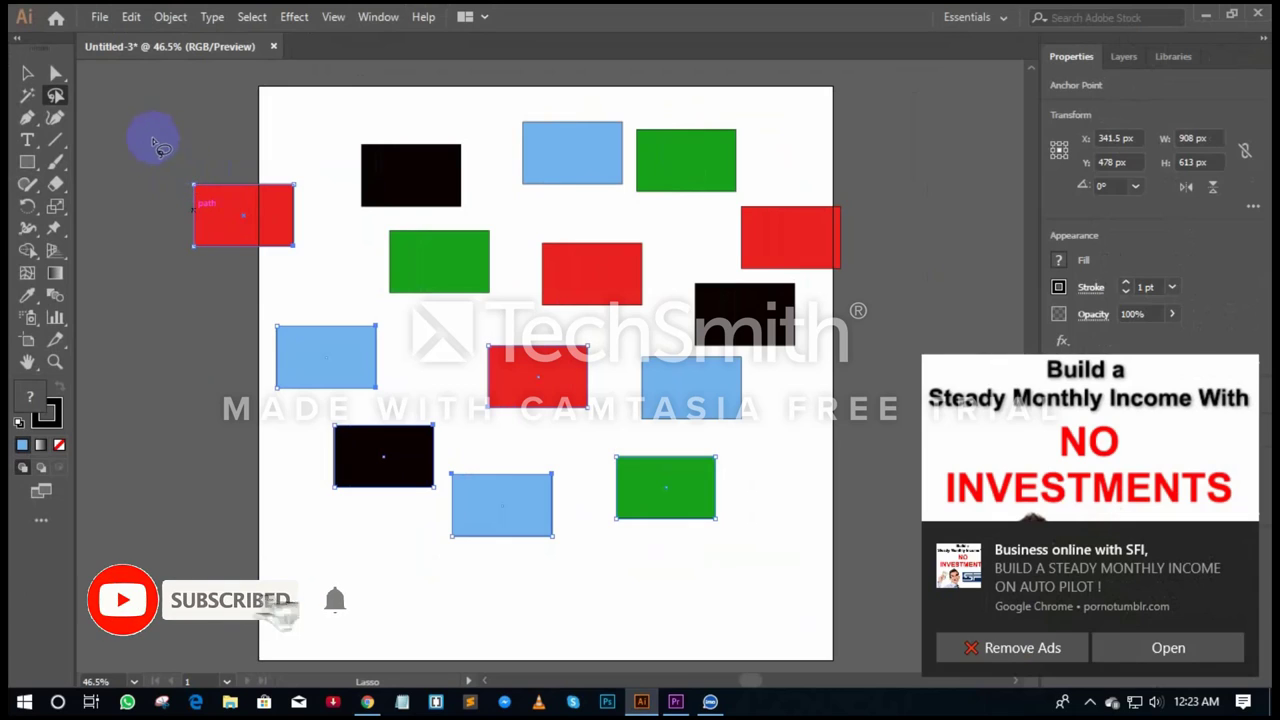
pyautogui.click(27, 73)
# Click empty canvas to deselect the rectangles, then click the top black rectangle.
pyautogui.click(210, 110)
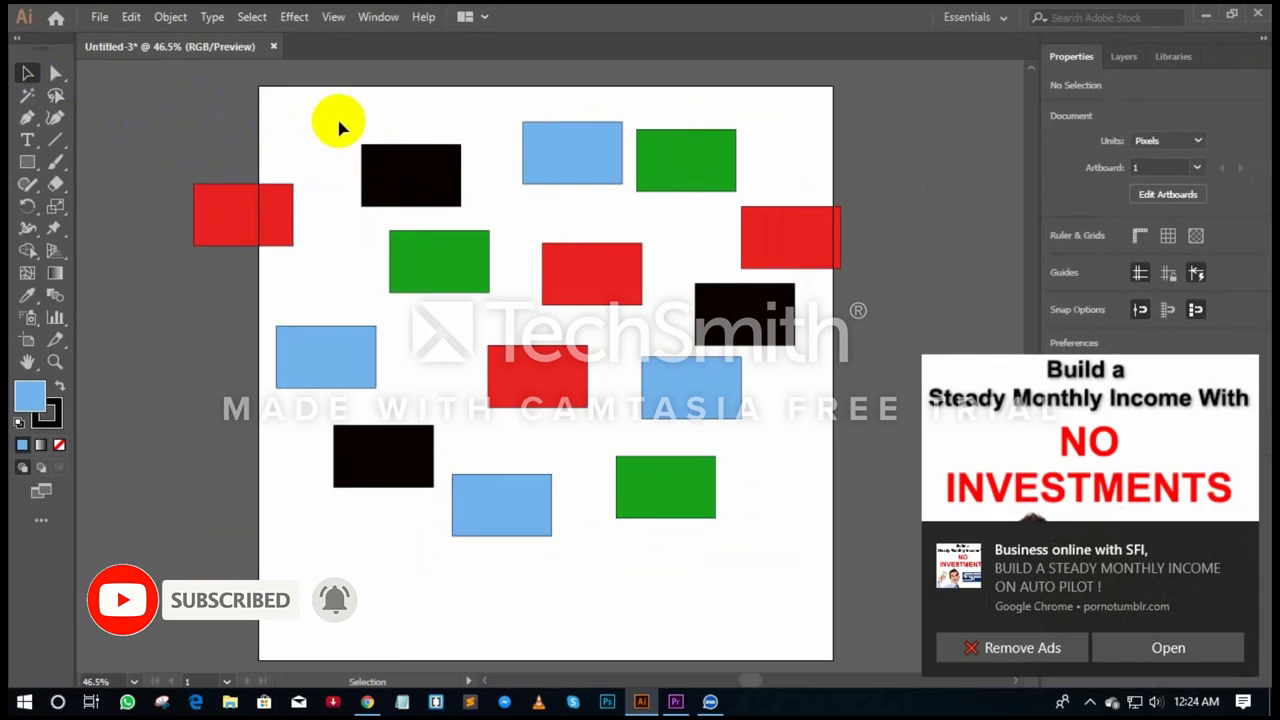
pyautogui.click(412, 186)
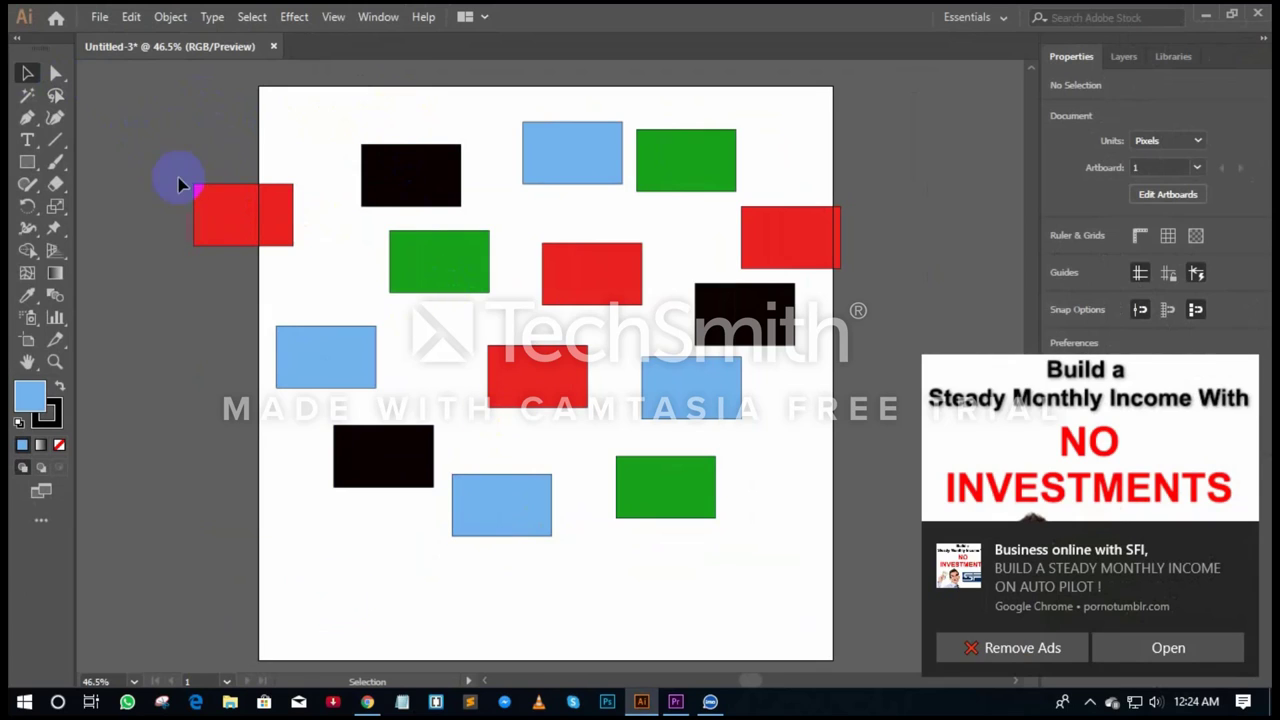